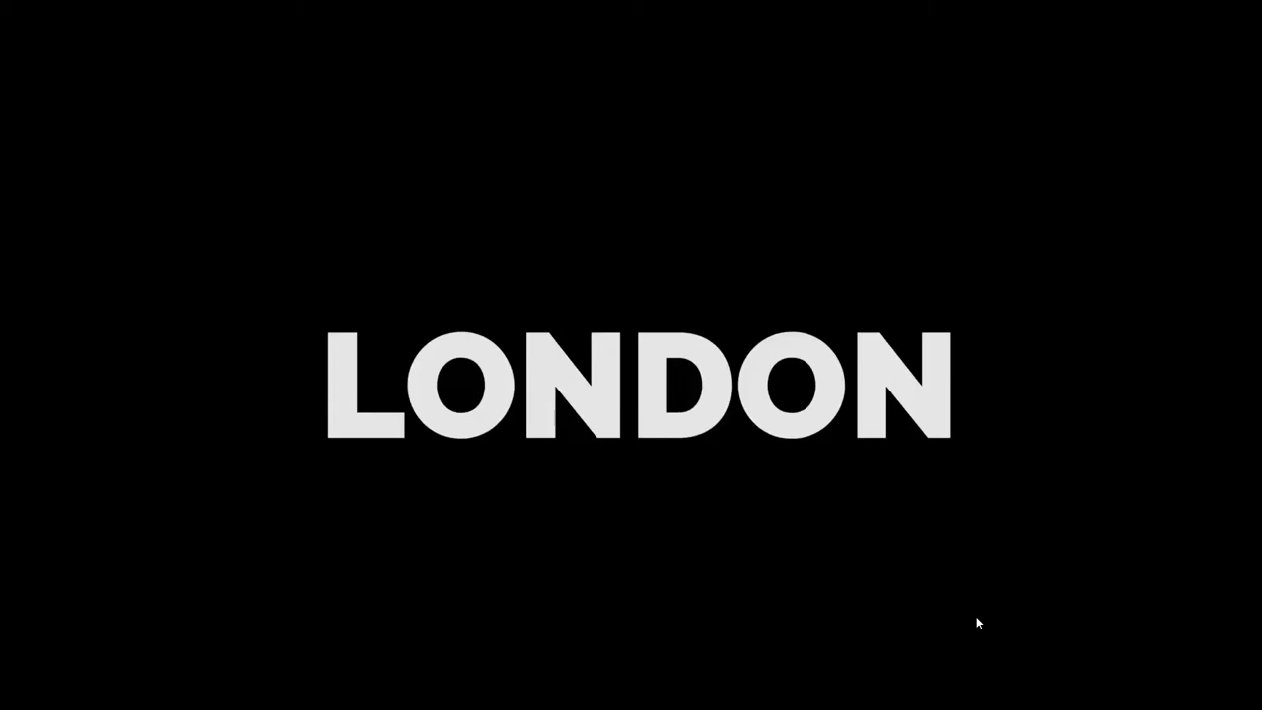
Play the finished LONDON effect in the Program monitor and pause on the full street scene
{"action": "left_click", "coordinate": [891, 355]}
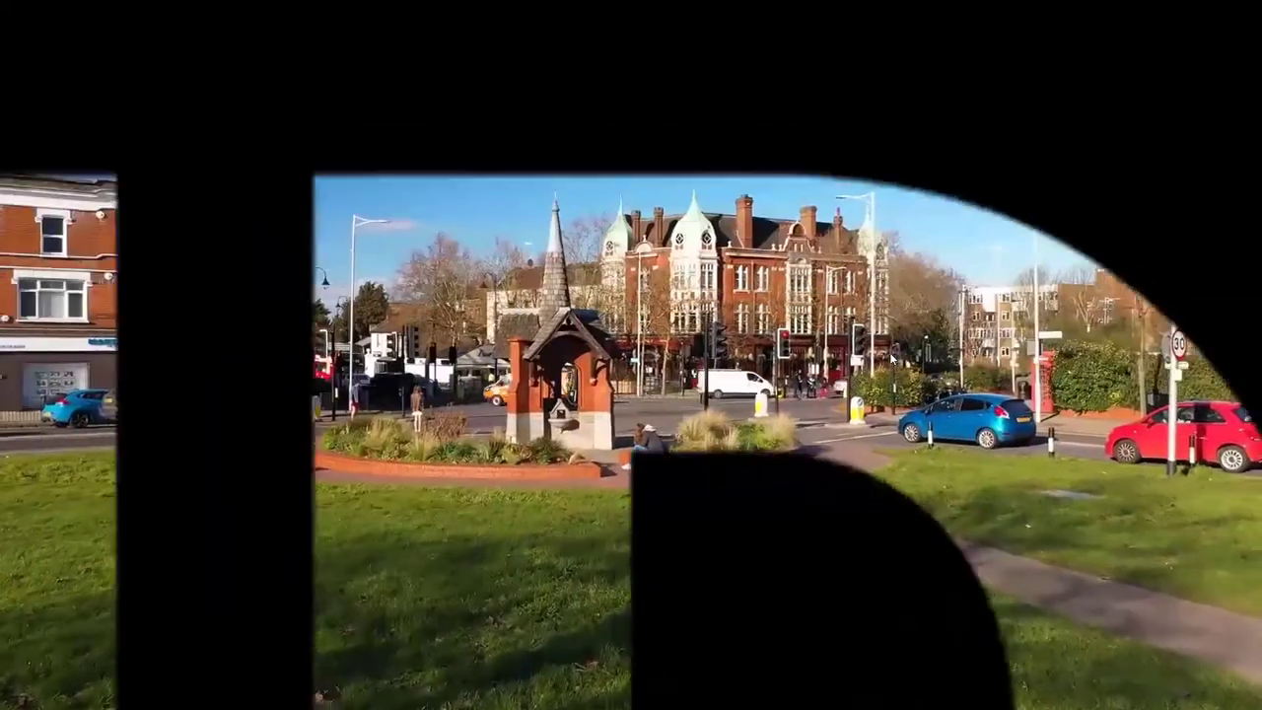
{"action": "left_click", "coordinate": [889, 352]}
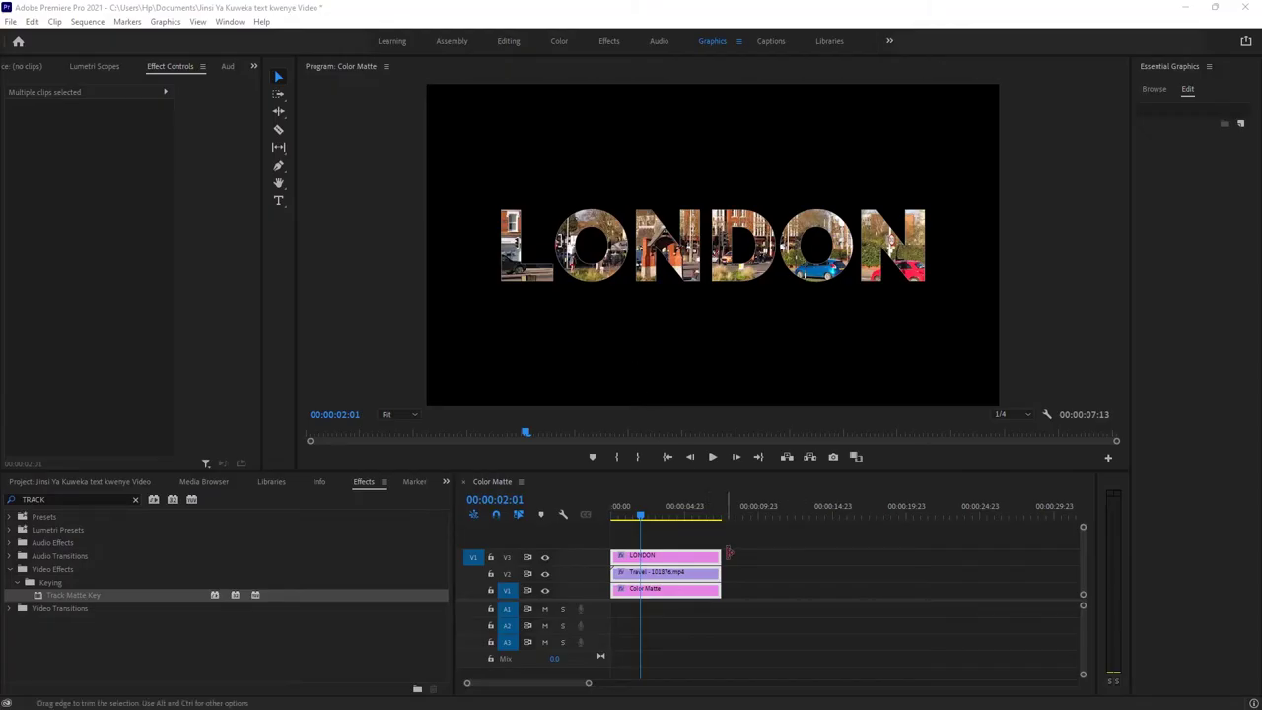
Delete the three timeline clips and close the Color Matte sequence
{"action": "left_click_drag", "start_coordinate": [753, 552], "coordinate": [652, 621]}
{"action": "key", "text": "Delete"}
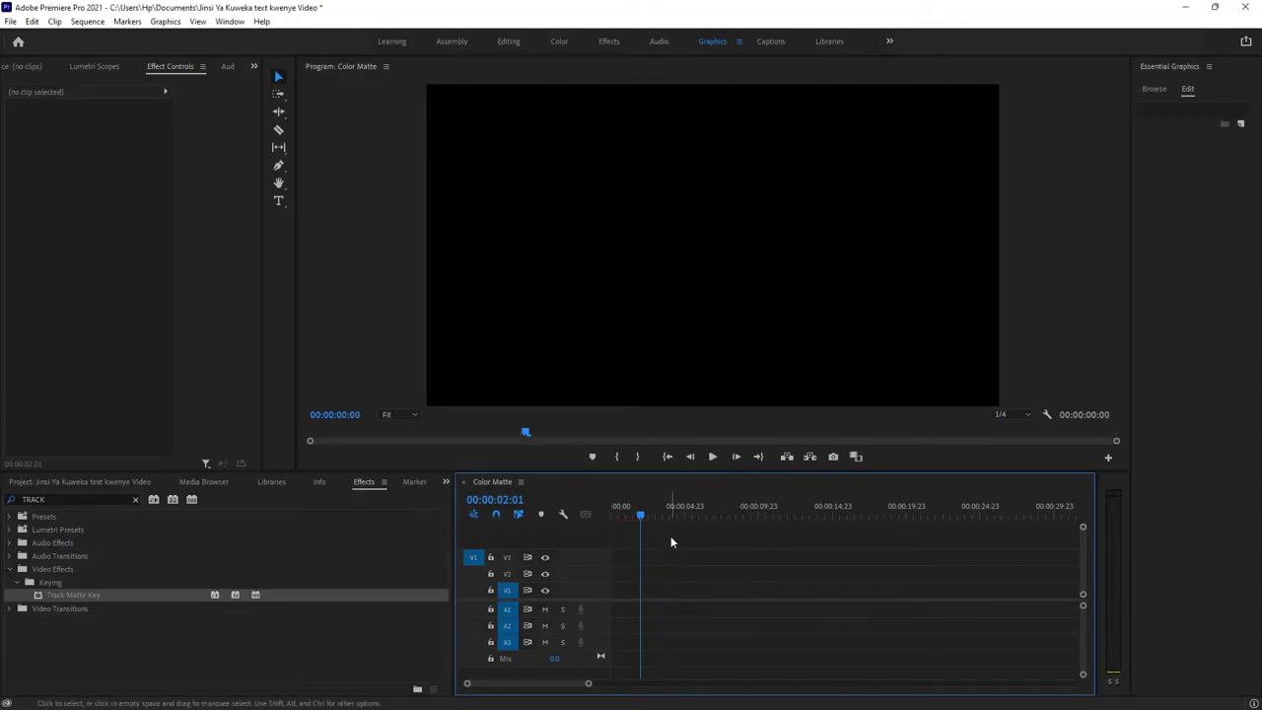
{"action": "left_click", "coordinate": [462, 482]}
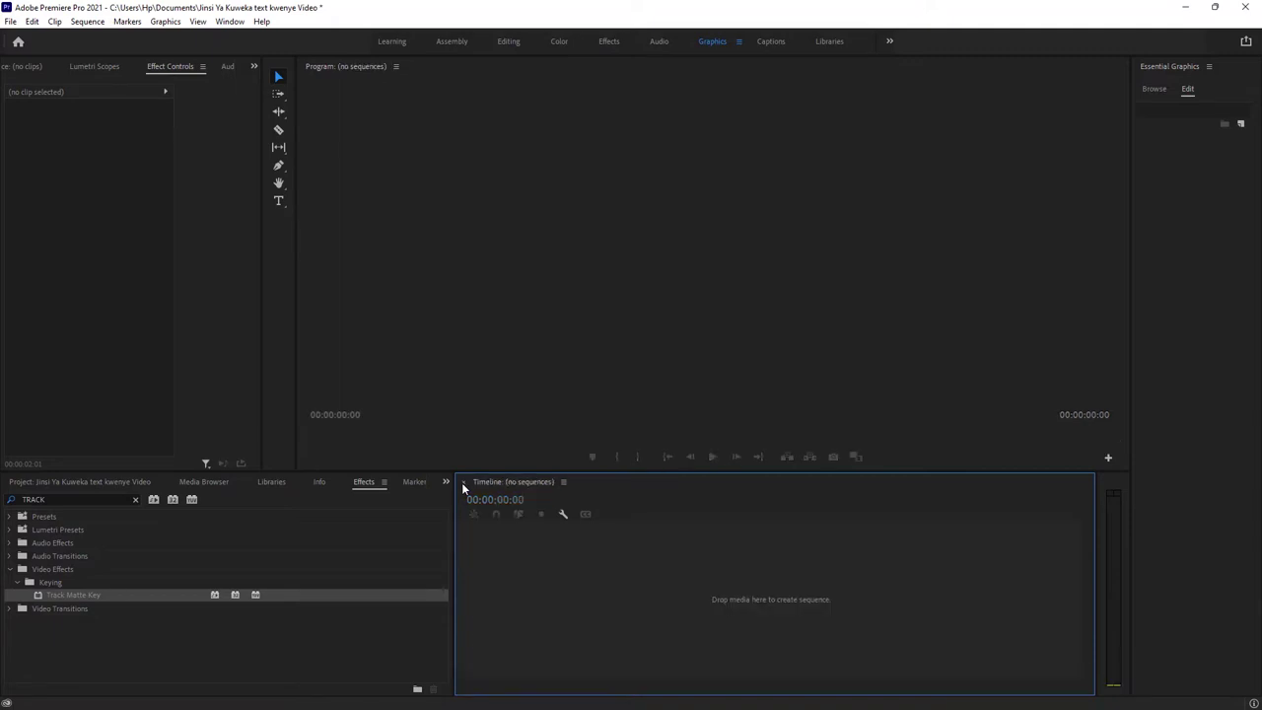
Remove all four items from the Project panel
{"action": "left_click", "coordinate": [107, 481]}
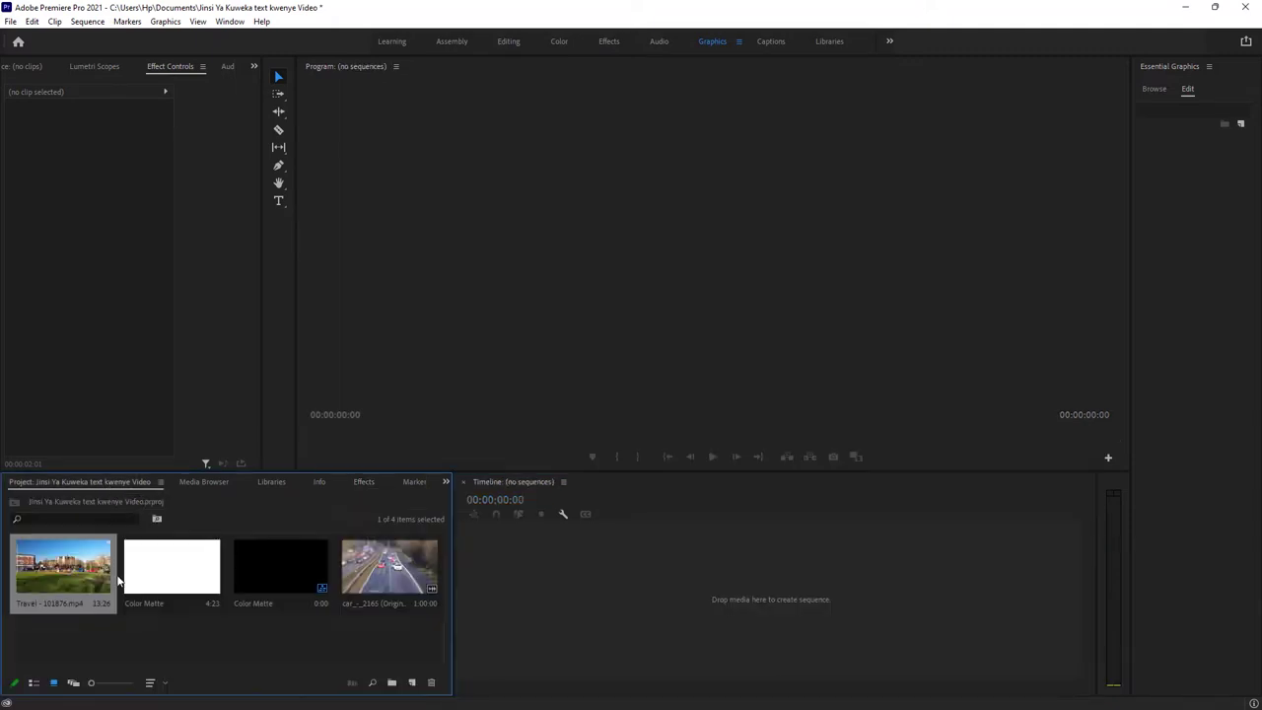
{"action": "left_click_drag", "start_coordinate": [82, 641], "coordinate": [341, 545]}
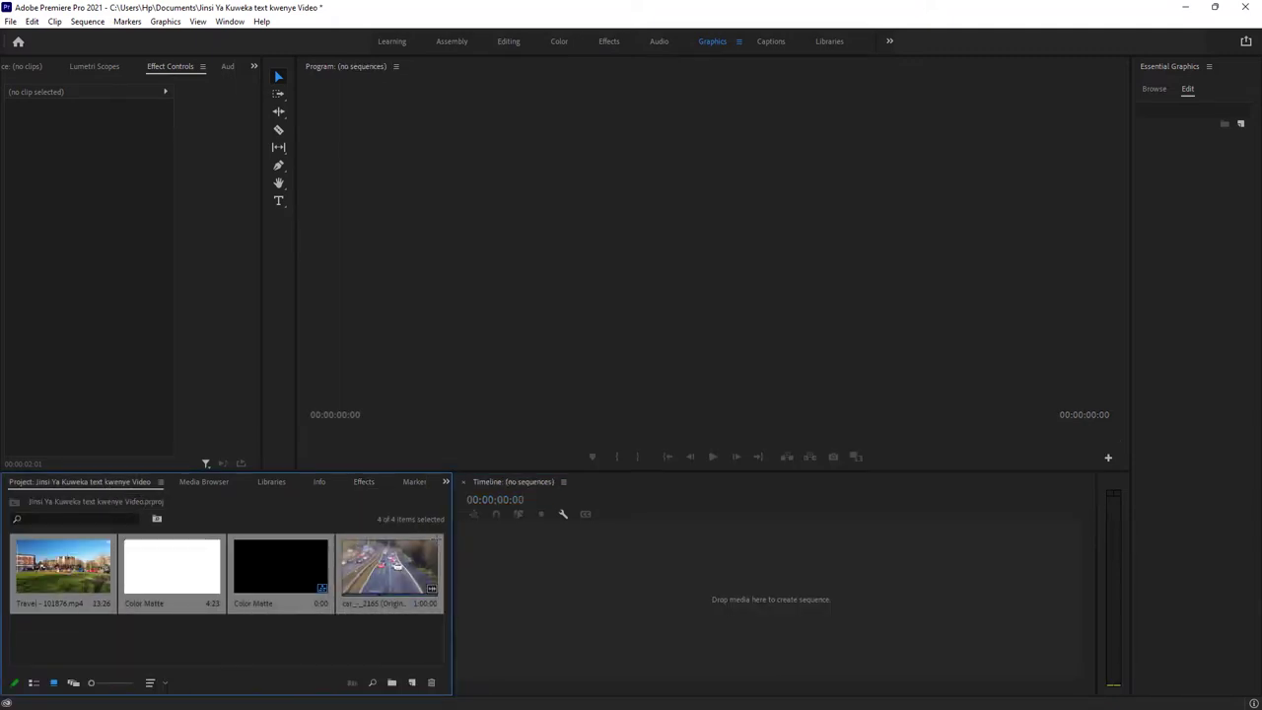
{"action": "key", "text": "Delete"}
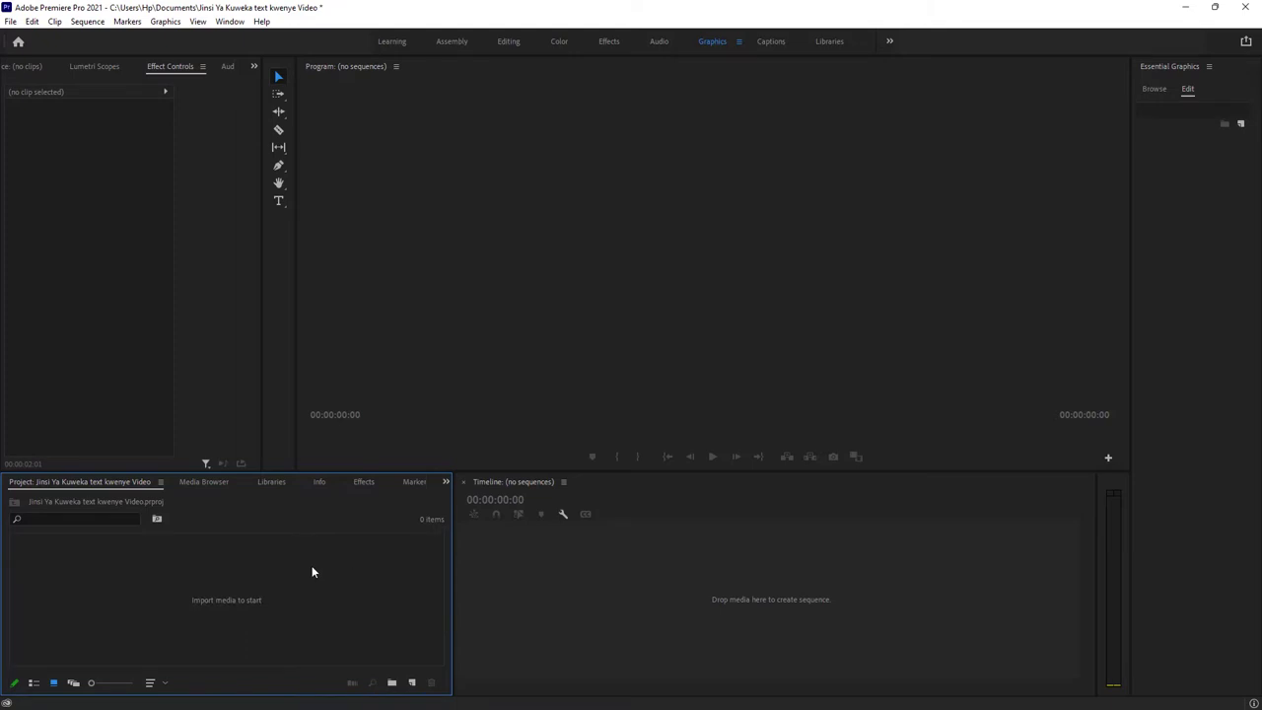
Import car_-_2165 (Original).mp4 and Travel - 101876.mp4 into the empty project
{"action": "double_click", "coordinate": [311, 566]}
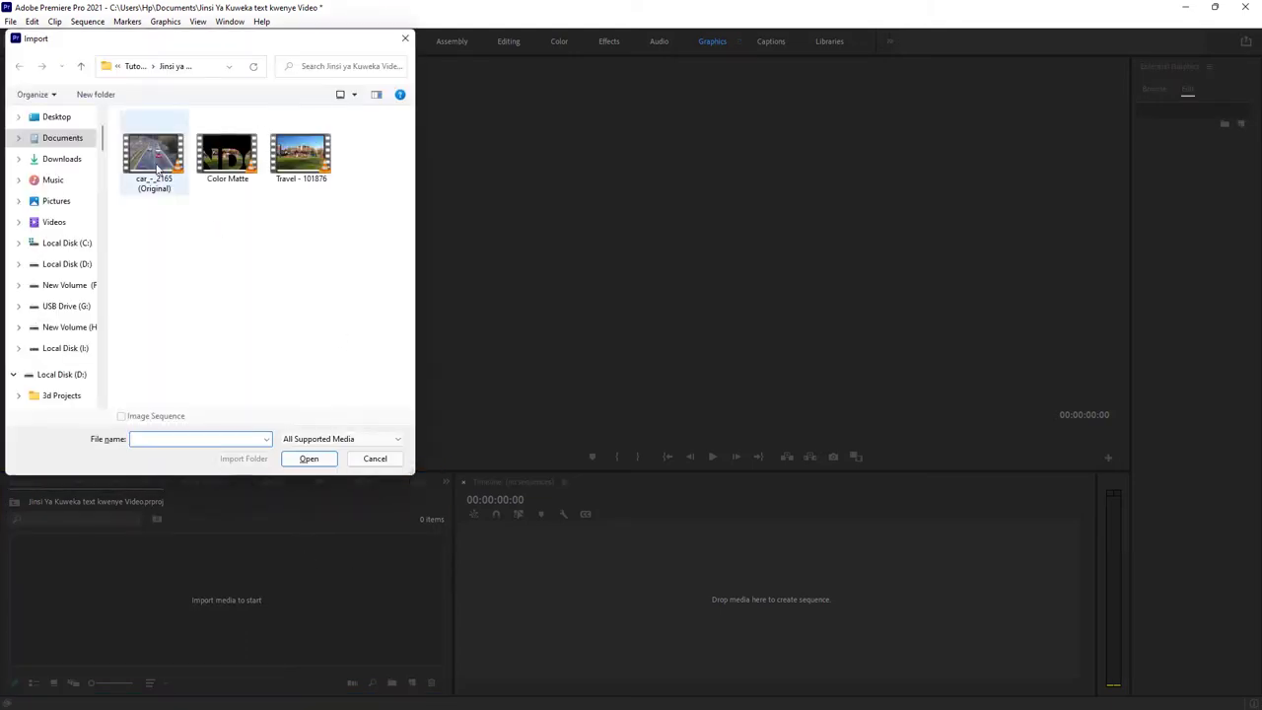
{"action": "left_click", "coordinate": [172, 168]}
{"action": "left_click", "coordinate": [286, 172], "text": "ctrl"}
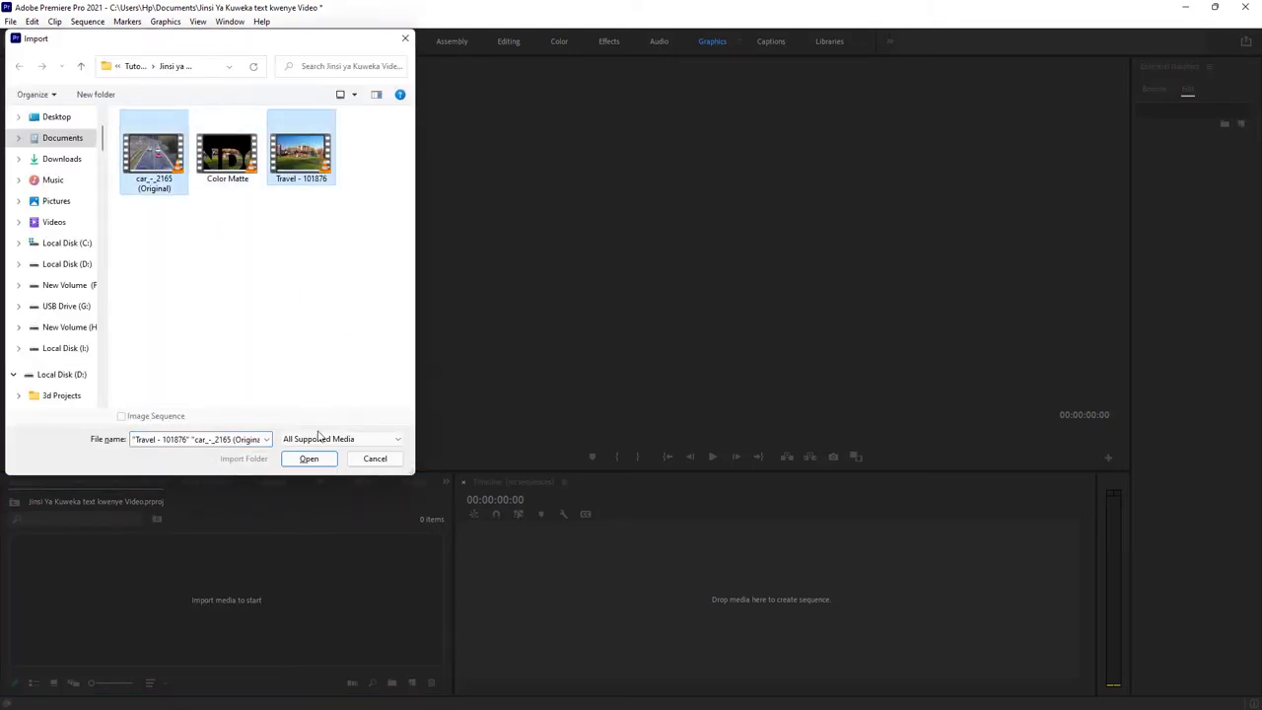
{"action": "left_click", "coordinate": [309, 459]}
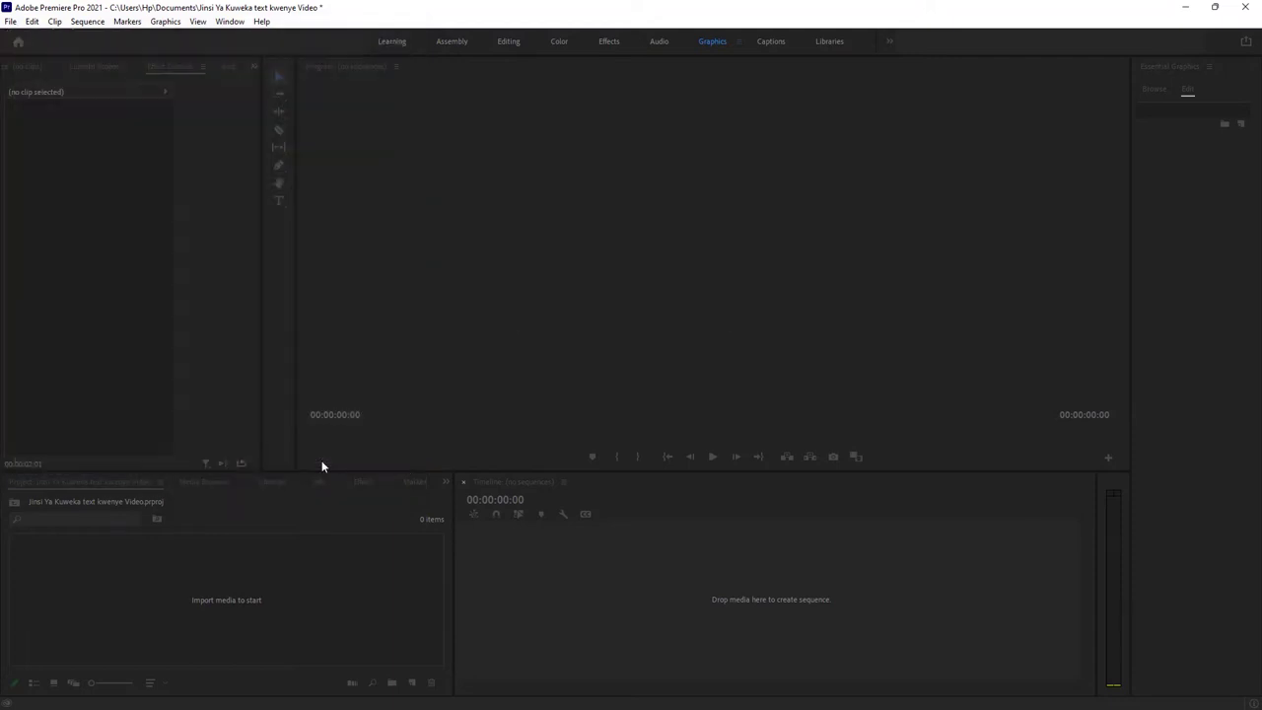
{"action": "left_click", "coordinate": [322, 568]}
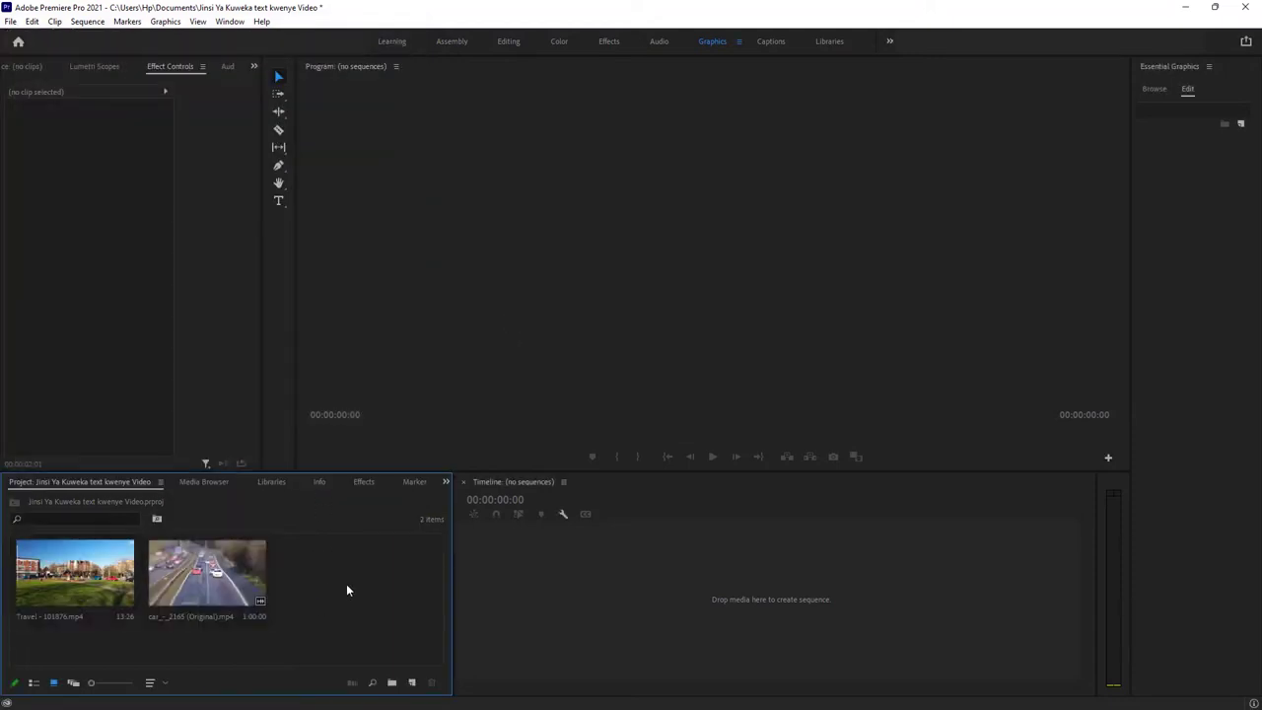
{"action": "left_click", "coordinate": [412, 682]}
Create a white 1920×1080 colour matte named Color Matte
{"action": "left_click", "coordinate": [447, 623]}
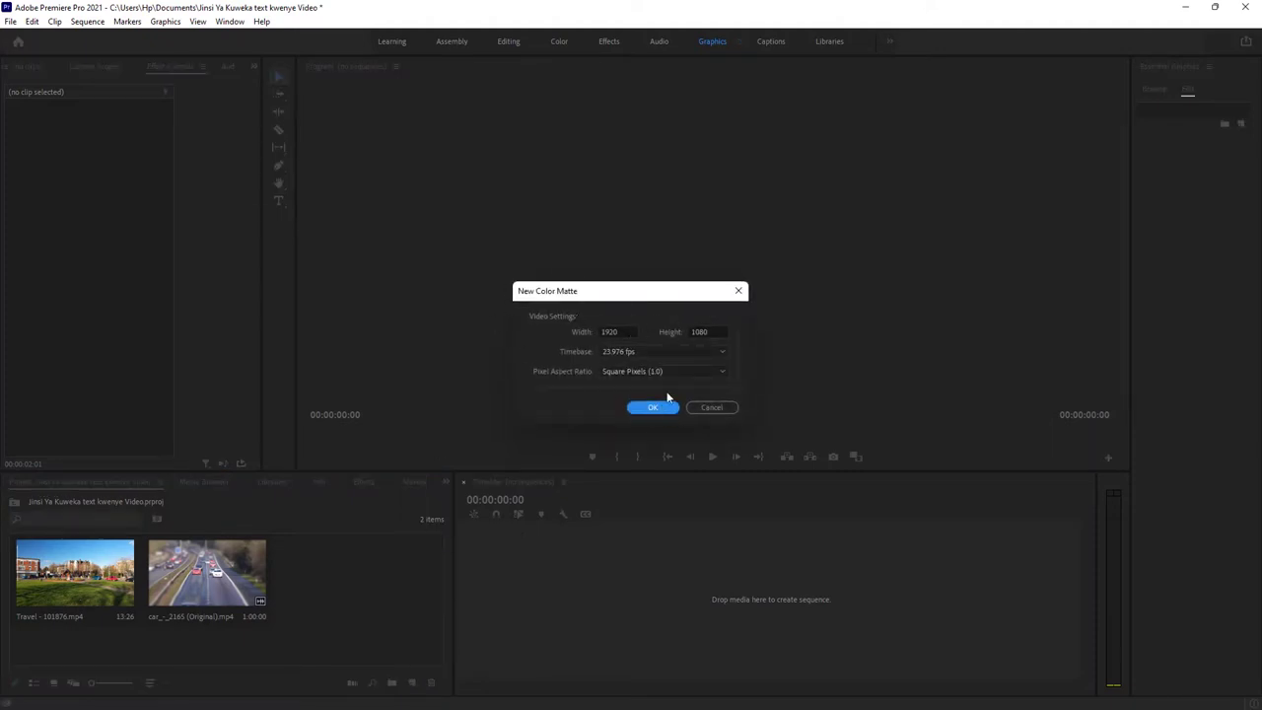
{"action": "left_click", "coordinate": [650, 410]}
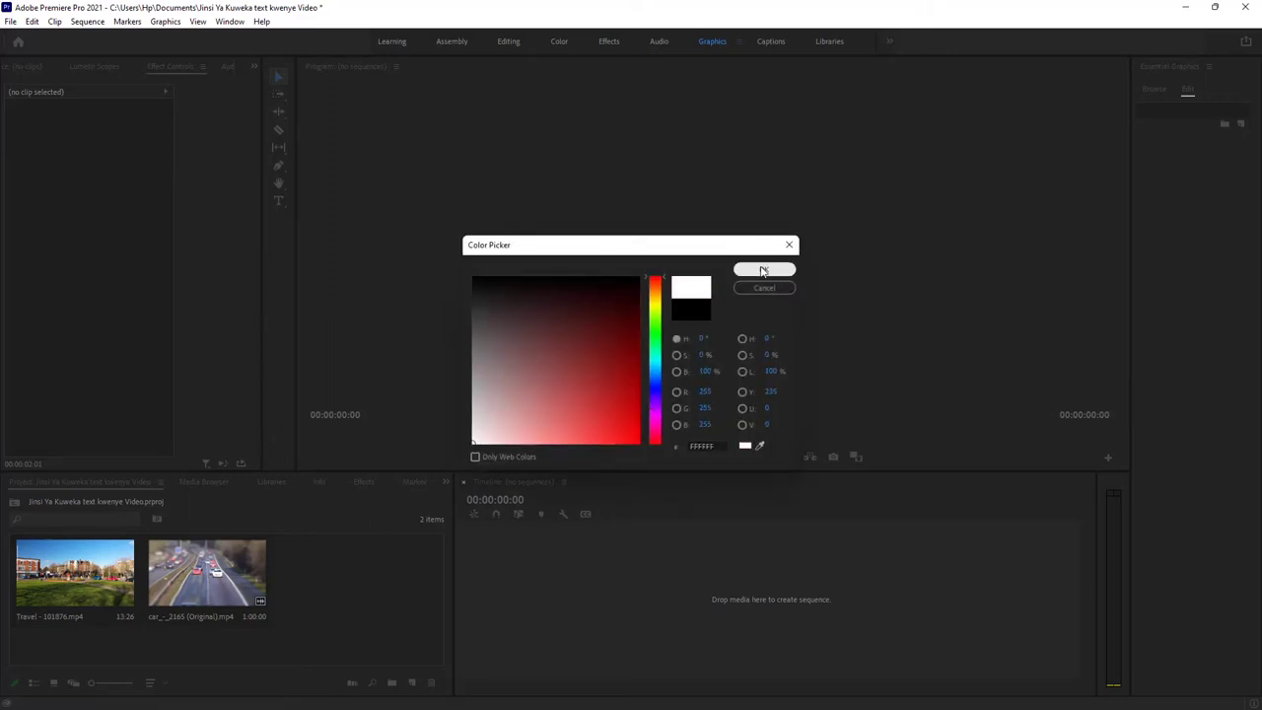
{"action": "left_click", "coordinate": [740, 273]}
{"action": "left_click", "coordinate": [604, 380]}
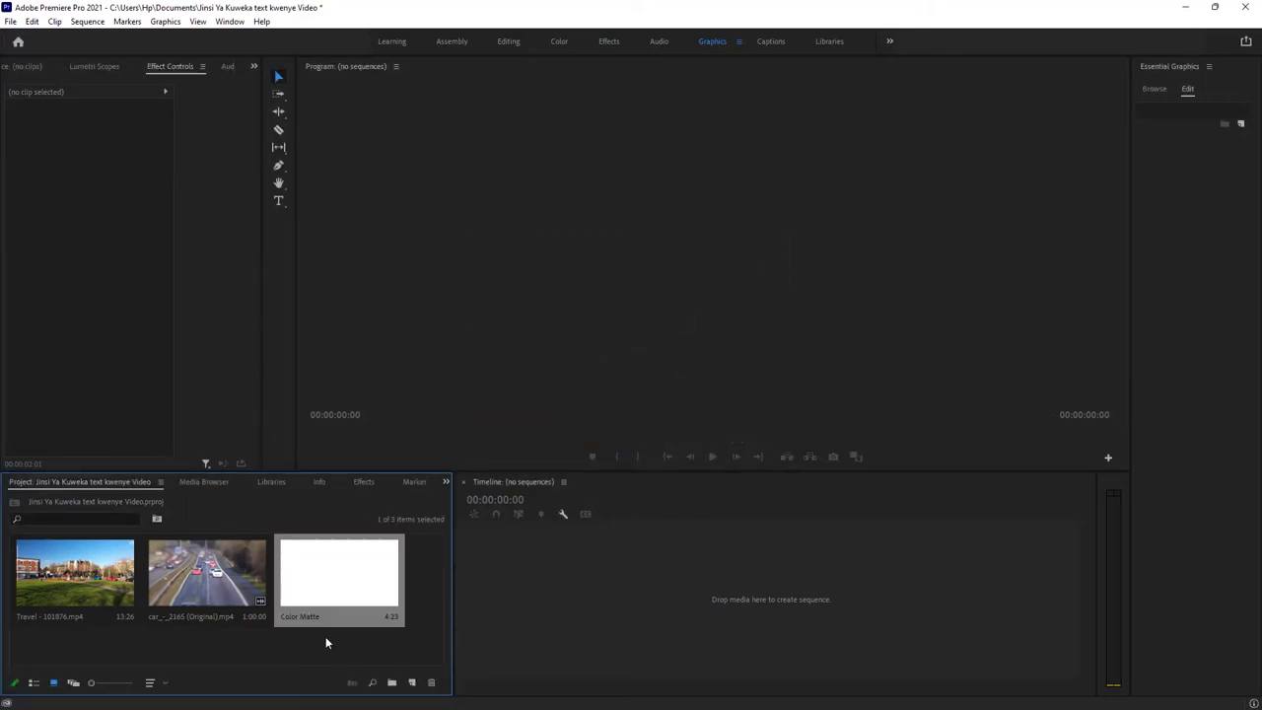
Build a sequence with Color Matte on V1 and the Travel clip on V2
{"action": "left_click_drag", "start_coordinate": [332, 589], "coordinate": [491, 592]}
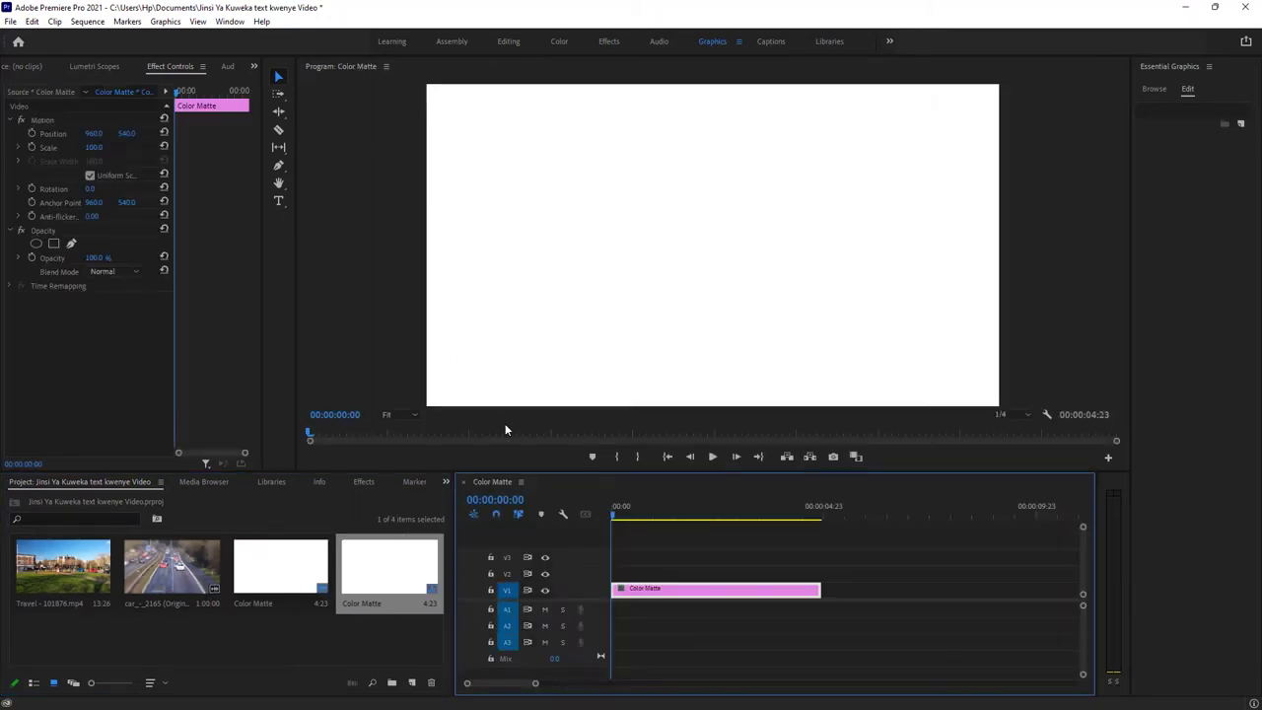
{"action": "left_click", "coordinate": [82, 572]}
{"action": "left_click_drag", "start_coordinate": [62, 569], "coordinate": [639, 581]}
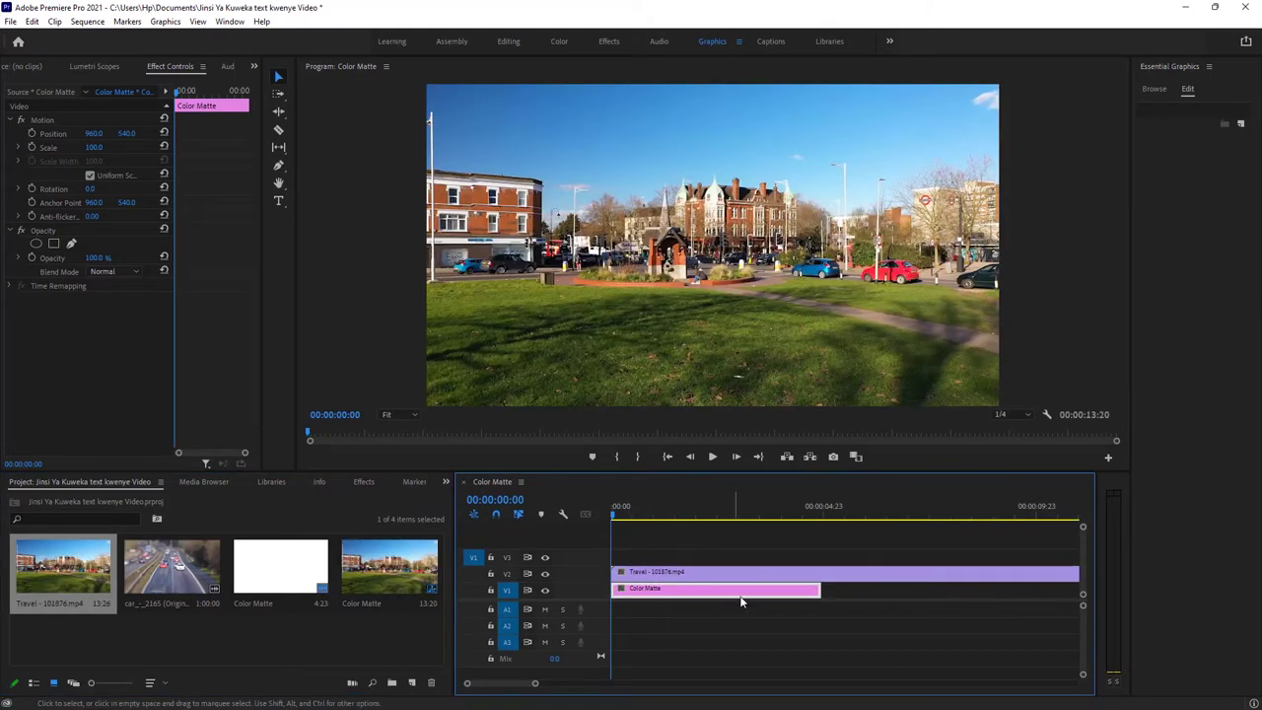
Cut the Travel clip where the matte ends at 4:23 and delete the excess tail
{"action": "key", "text": "c"}
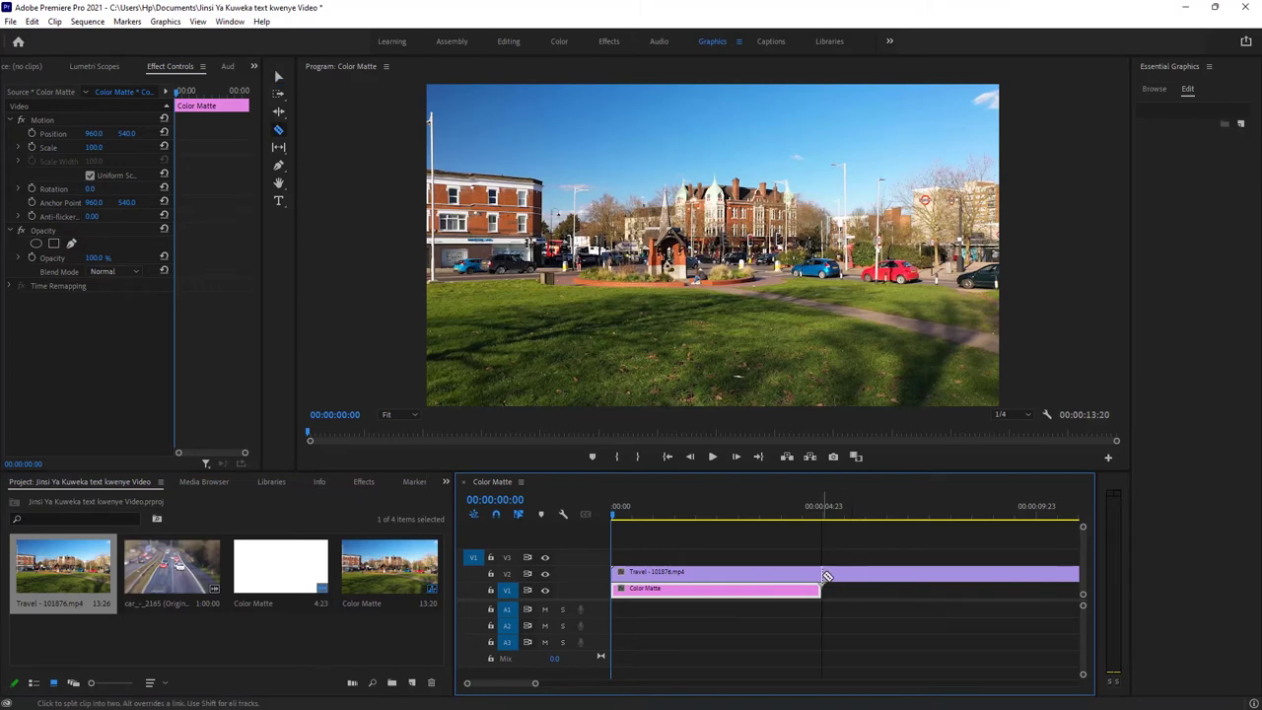
{"action": "left_click", "coordinate": [827, 577]}
{"action": "key", "text": "v"}
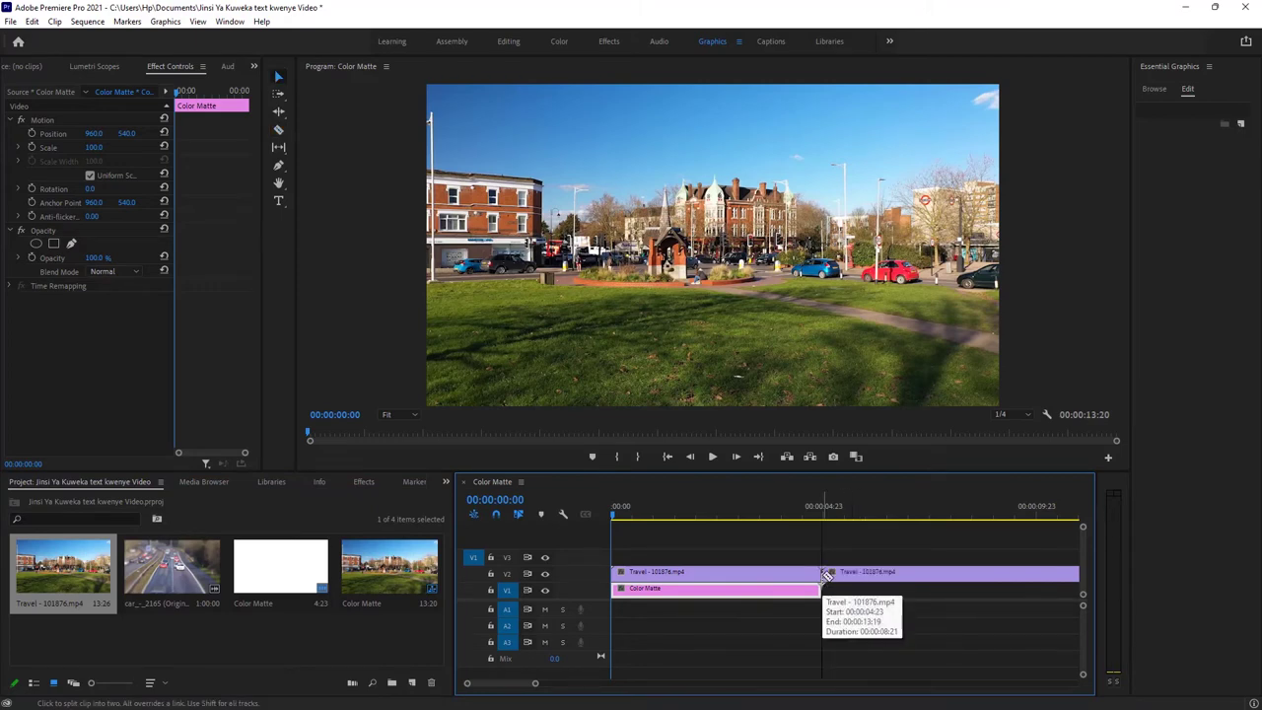
{"action": "left_click", "coordinate": [860, 580]}
{"action": "key", "text": "Delete"}
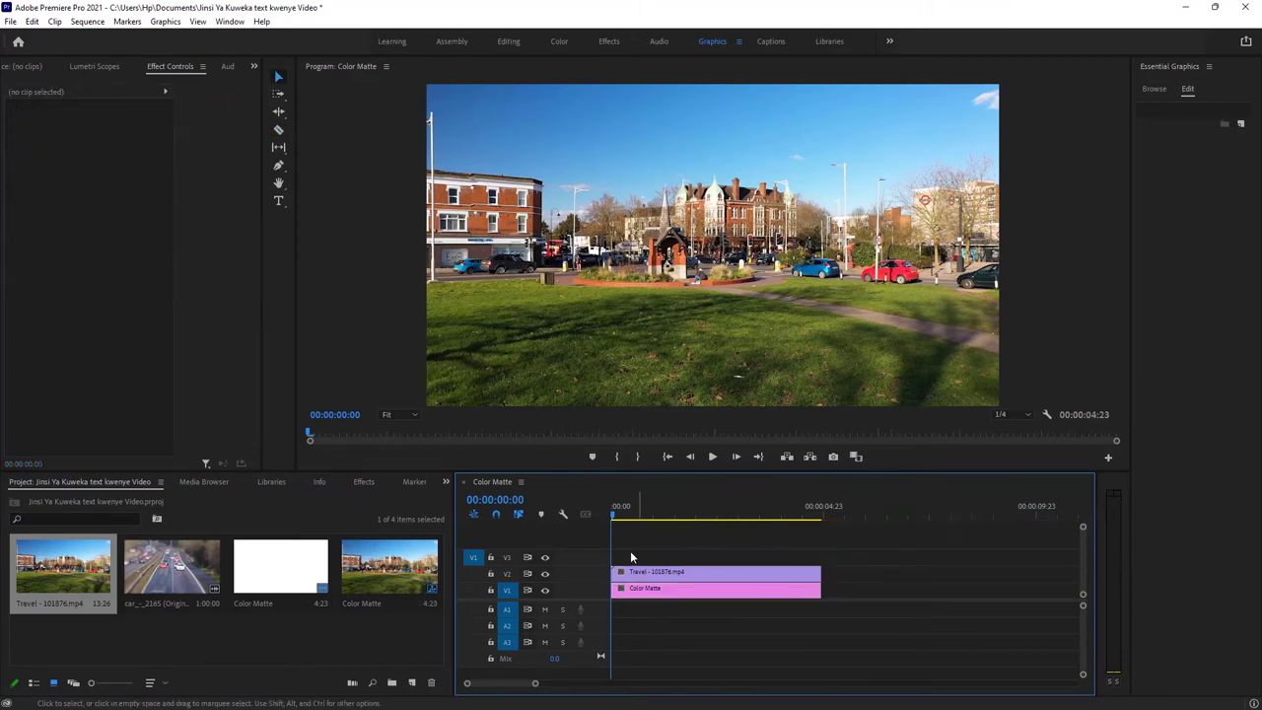
Add a new text layer on V3 and type LONDON
{"action": "left_click", "coordinate": [1241, 124]}
{"action": "left_click", "coordinate": [1218, 138]}
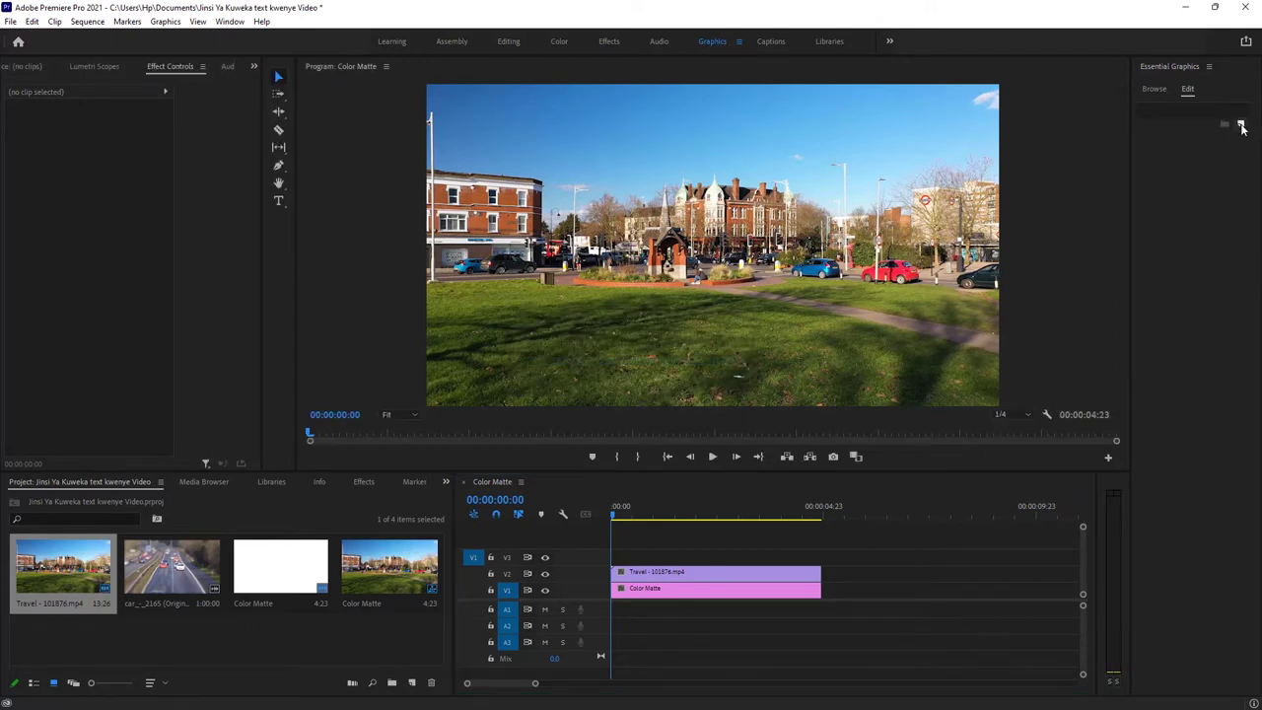
{"action": "left_click", "coordinate": [1241, 124]}
{"action": "left_click", "coordinate": [1215, 136]}
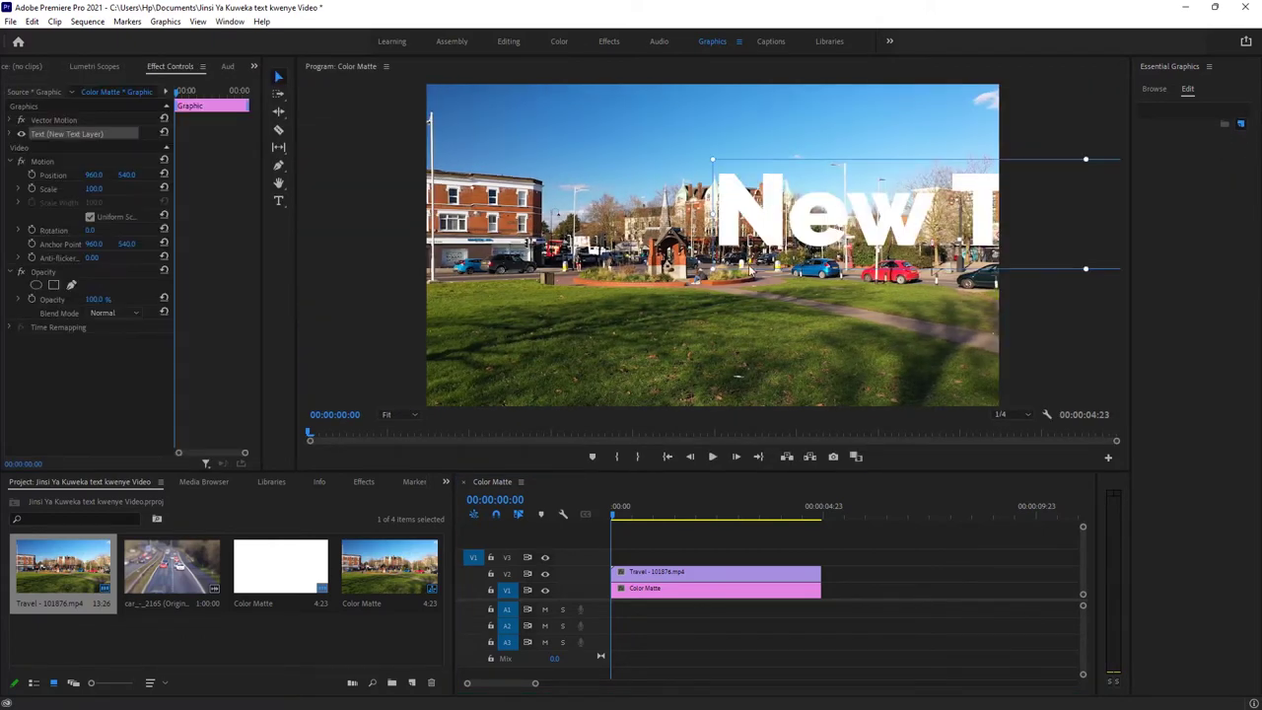
{"action": "type", "text": "t"}
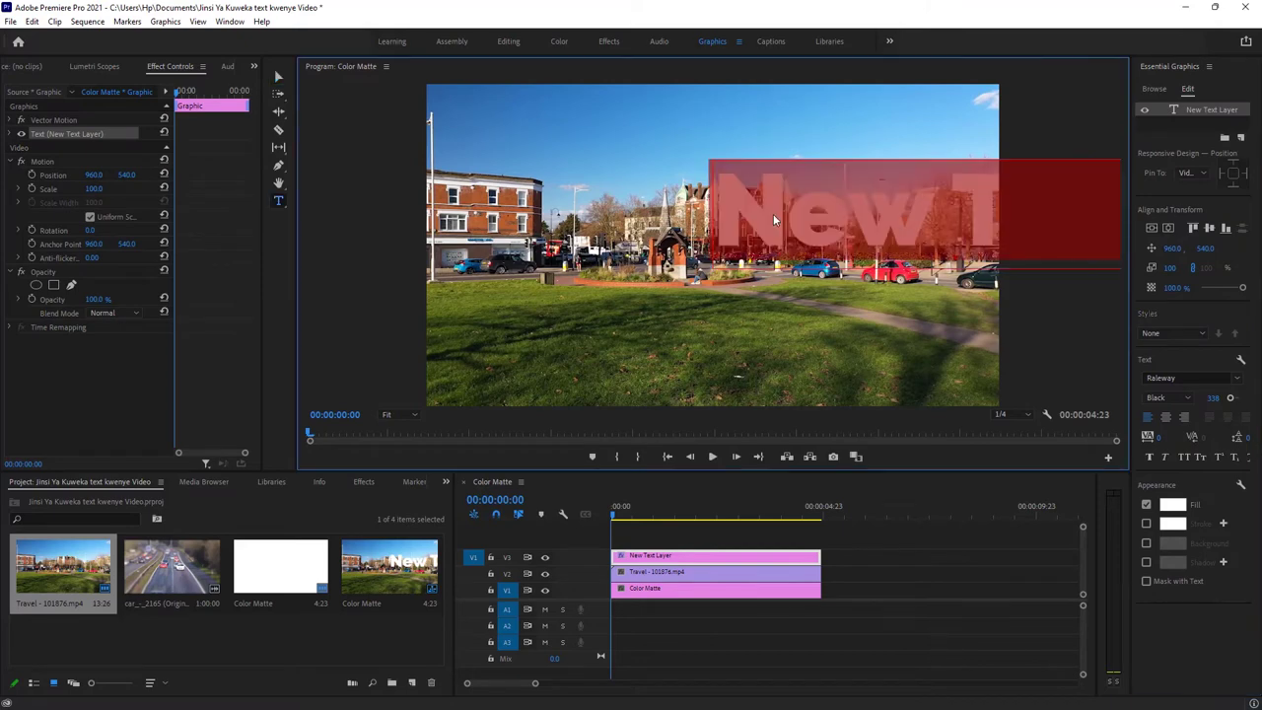
{"action": "type", "text": "LONDON"}
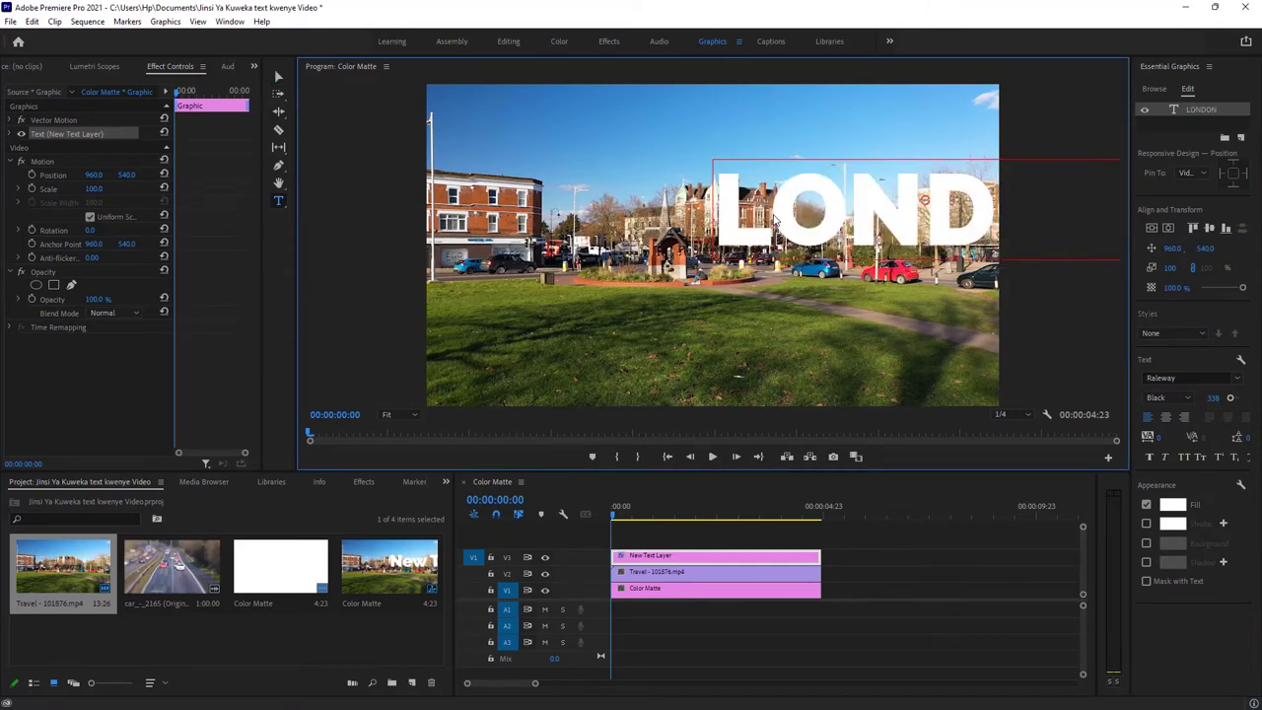
Centre the LONDON text horizontally and vertically in the frame
{"action": "left_click", "coordinate": [278, 75]}
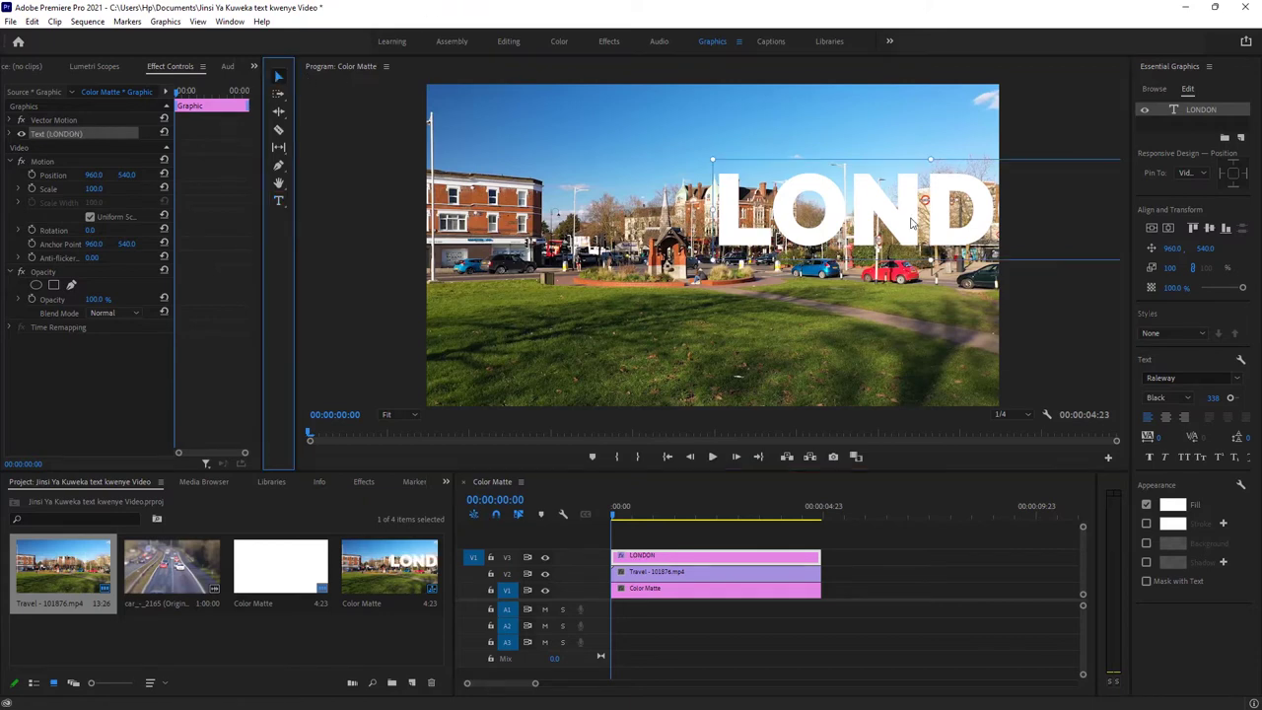
{"action": "left_click", "coordinate": [1152, 229]}
{"action": "left_click", "coordinate": [1169, 228]}
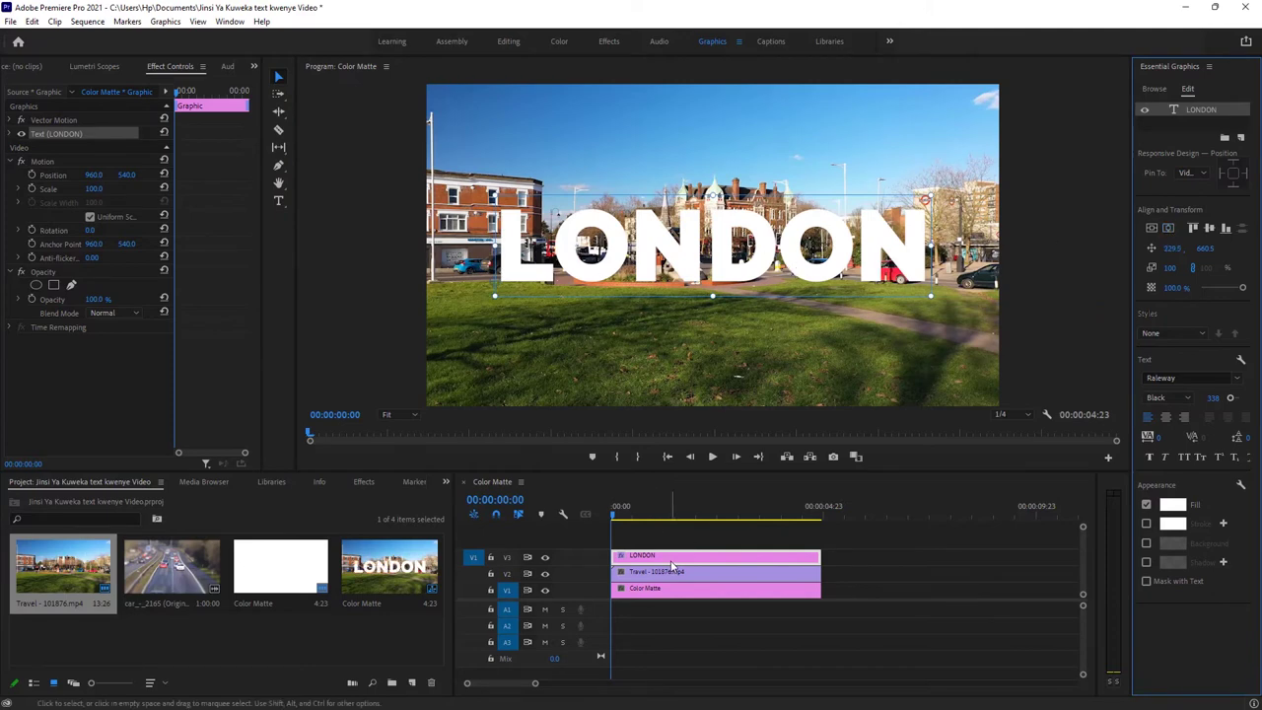
Apply Track Matte Key, found by searching 'track', to the Travel and Color Matte clips
{"action": "left_click", "coordinate": [364, 482]}
{"action": "double_click", "coordinate": [29, 500]}
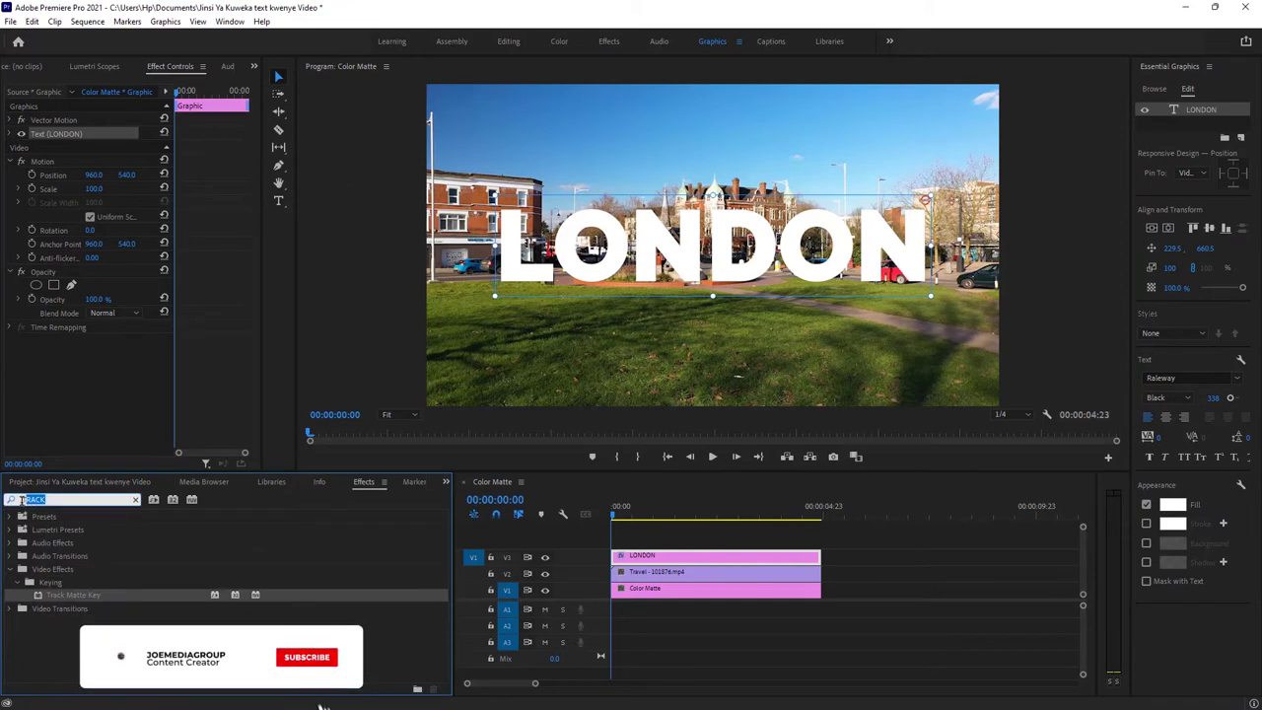
{"action": "type", "text": "trac"}
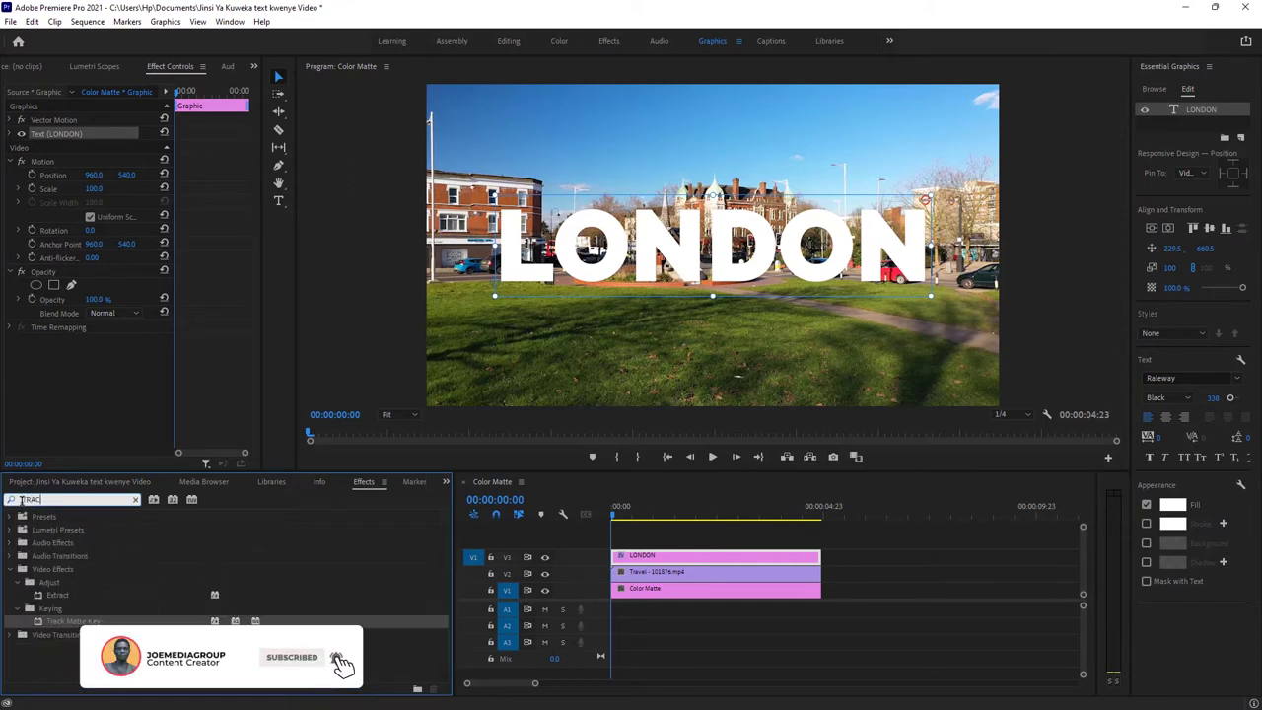
{"action": "type", "text": "k"}
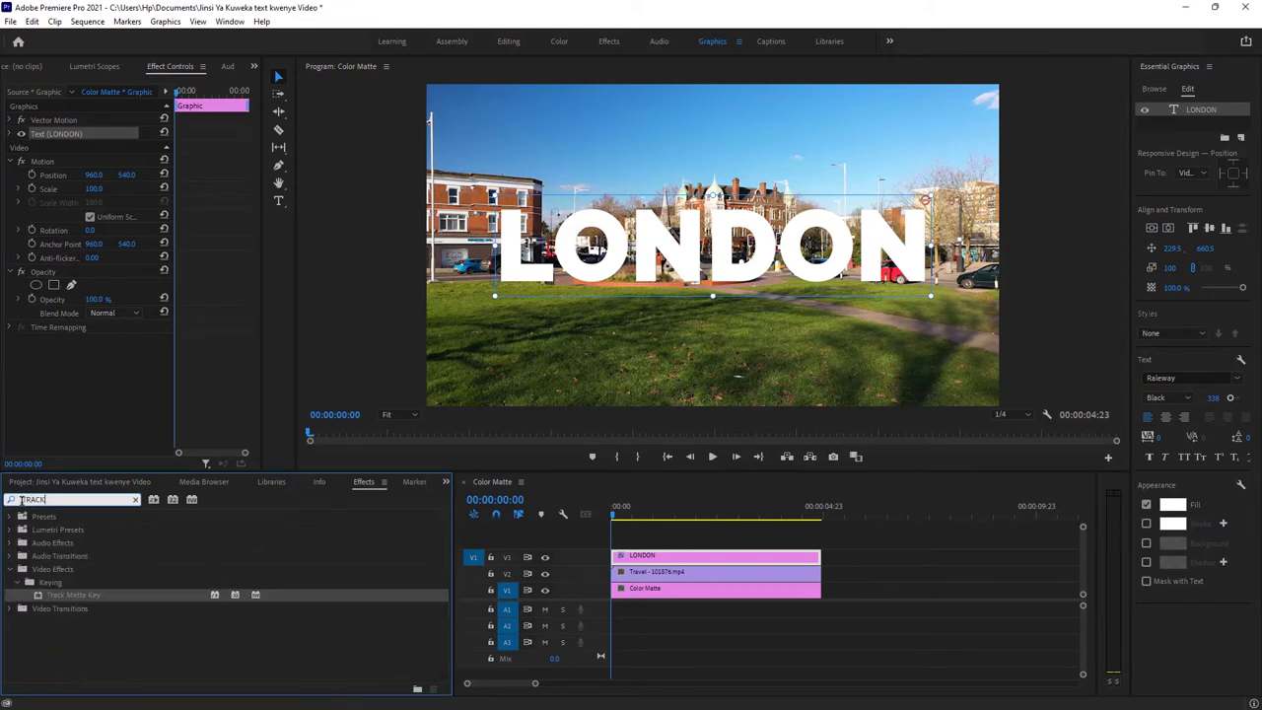
{"action": "left_click_drag", "start_coordinate": [113, 595], "coordinate": [734, 579]}
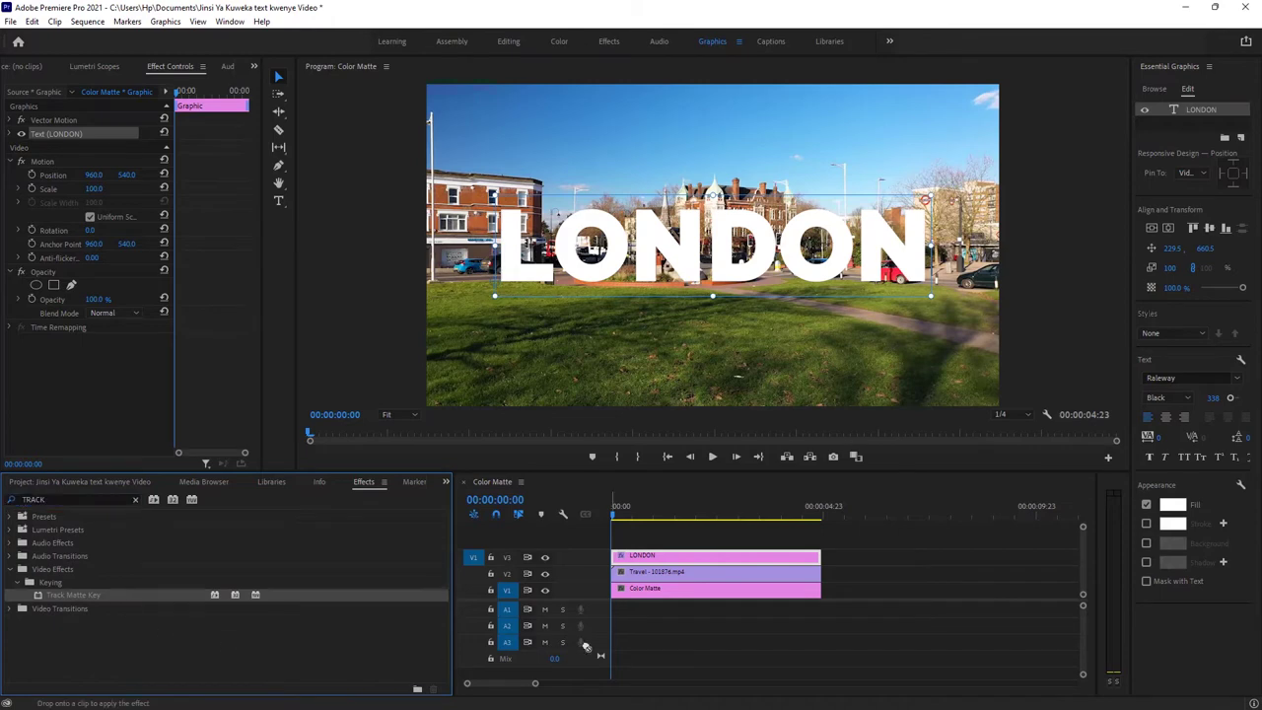
{"action": "left_click", "coordinate": [733, 579]}
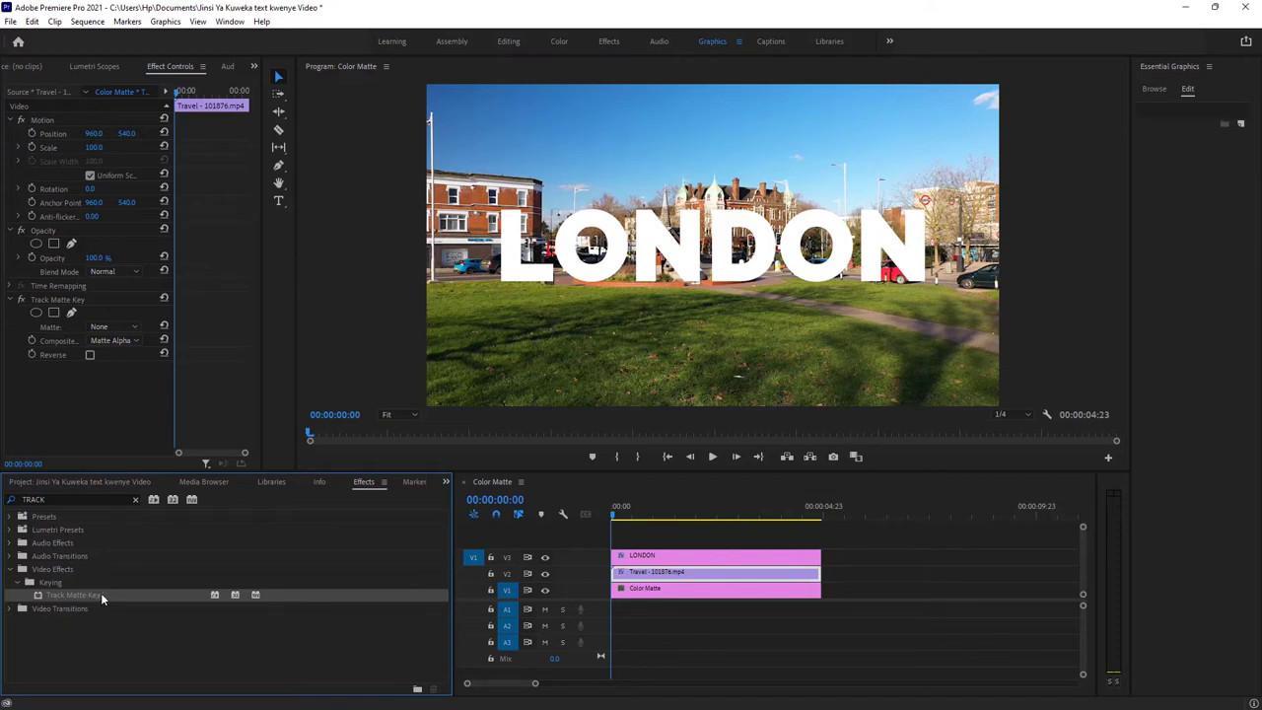
{"action": "left_click_drag", "start_coordinate": [100, 593], "coordinate": [714, 591]}
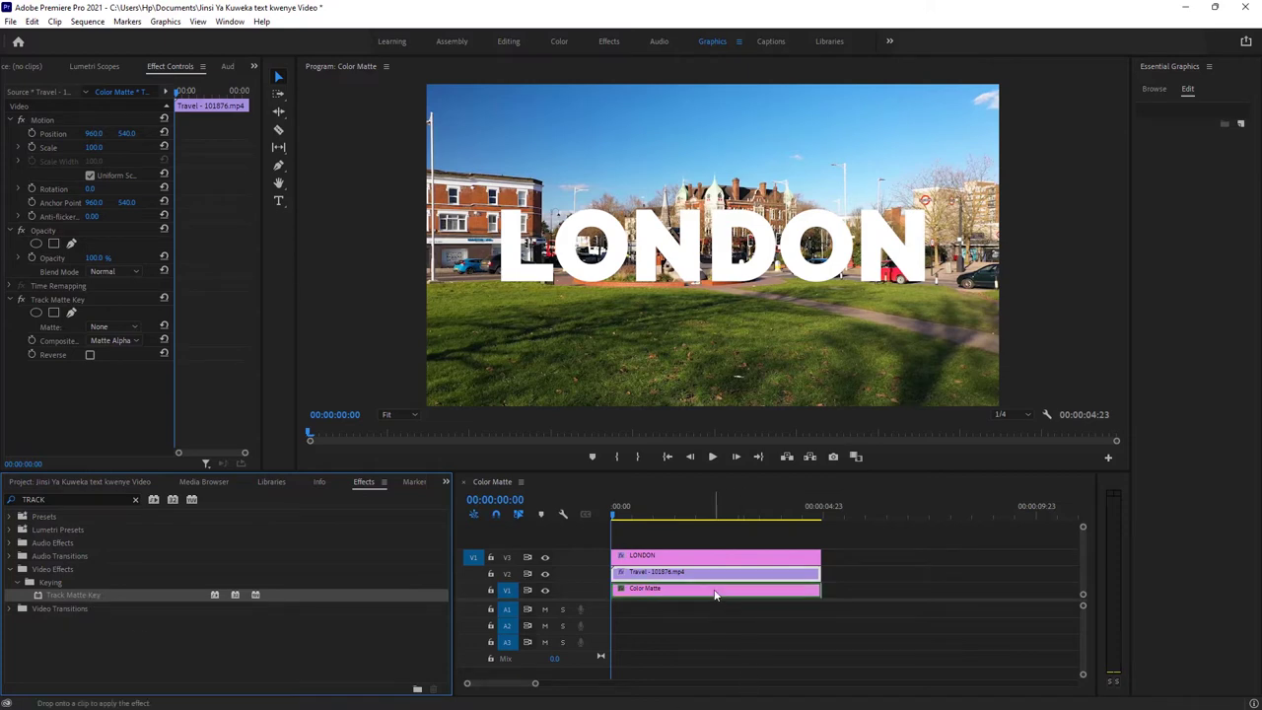
{"action": "left_click_drag", "start_coordinate": [715, 595], "coordinate": [680, 584]}
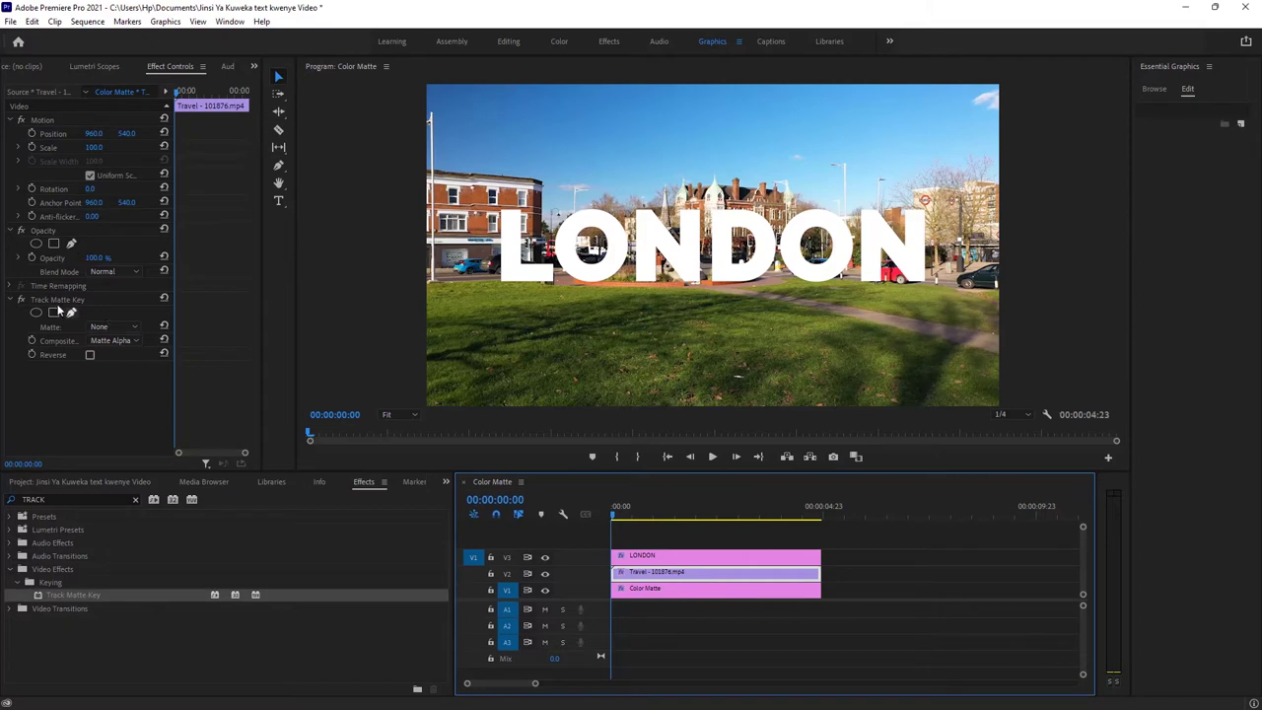
Set the Travel clip's Track Matte Key Matte to Video 3
{"action": "left_click", "coordinate": [108, 328]}
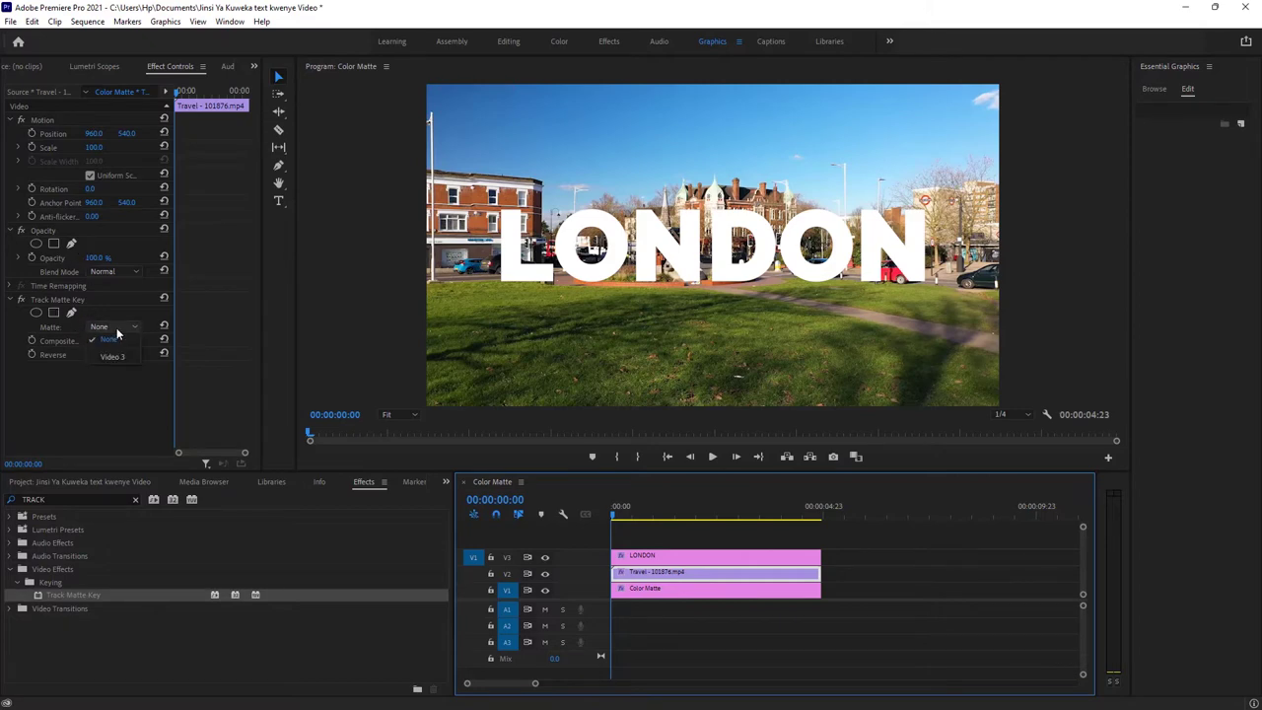
{"action": "left_click", "coordinate": [119, 356]}
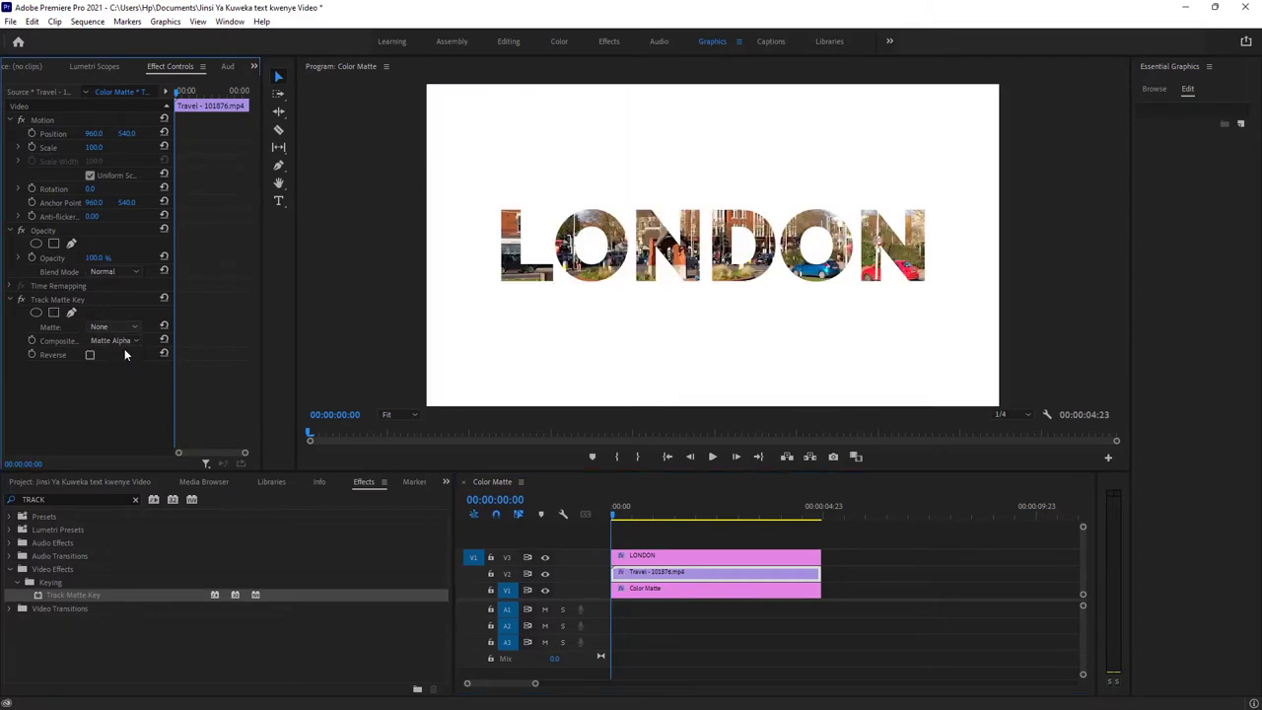
{"action": "left_click", "coordinate": [671, 591]}
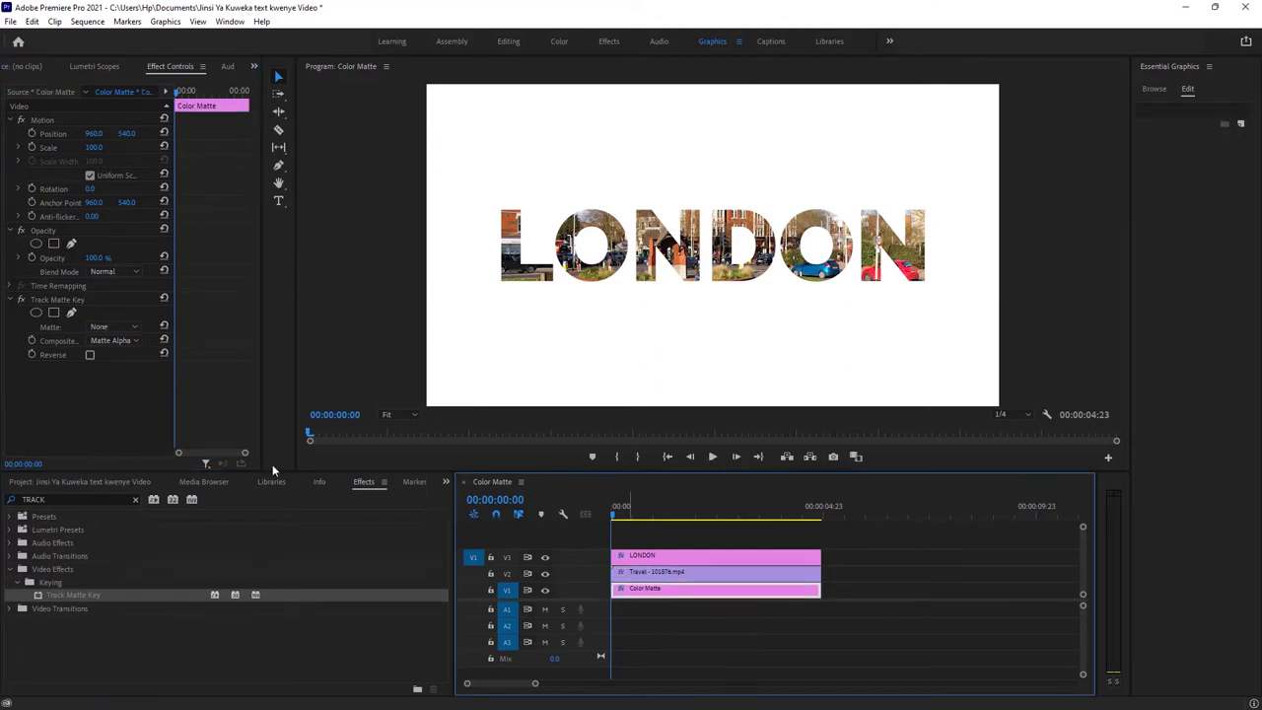
Set the Color Matte clip's Track Matte Key Matte to Video 3 as well
{"action": "left_click", "coordinate": [115, 326]}
{"action": "left_click", "coordinate": [115, 357]}
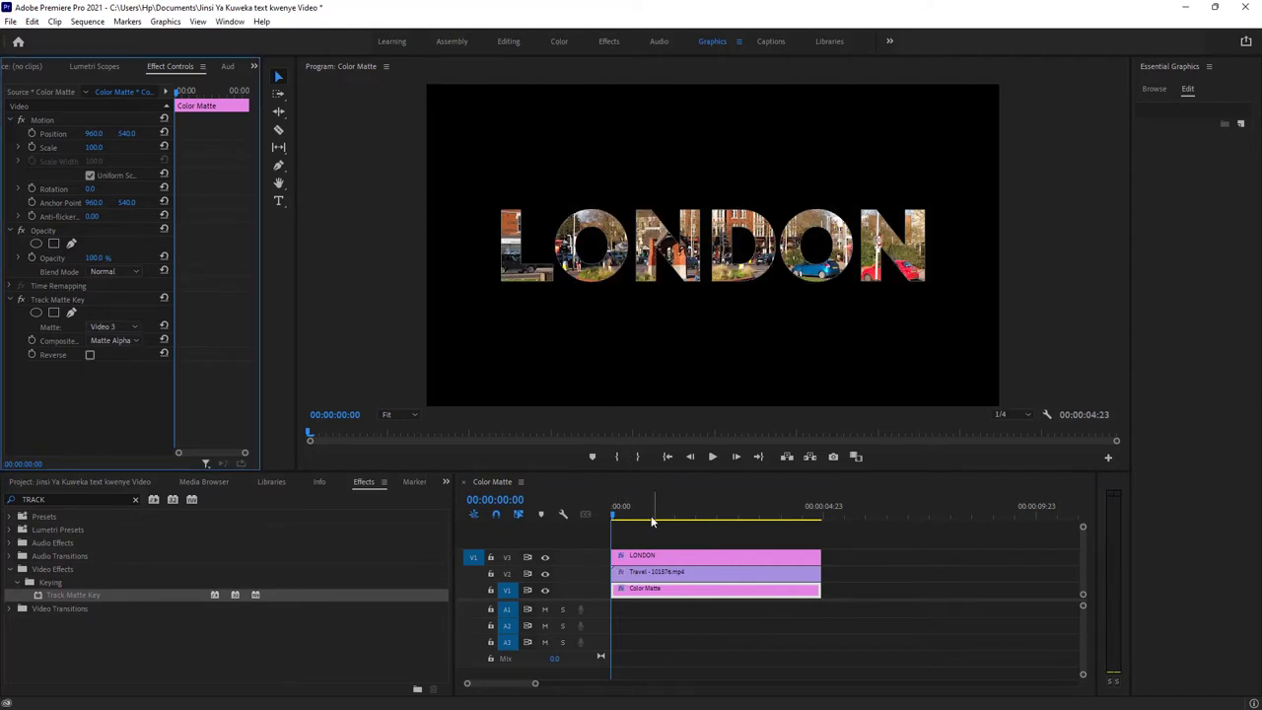
{"action": "left_click_drag", "start_coordinate": [534, 683], "coordinate": [517, 686]}
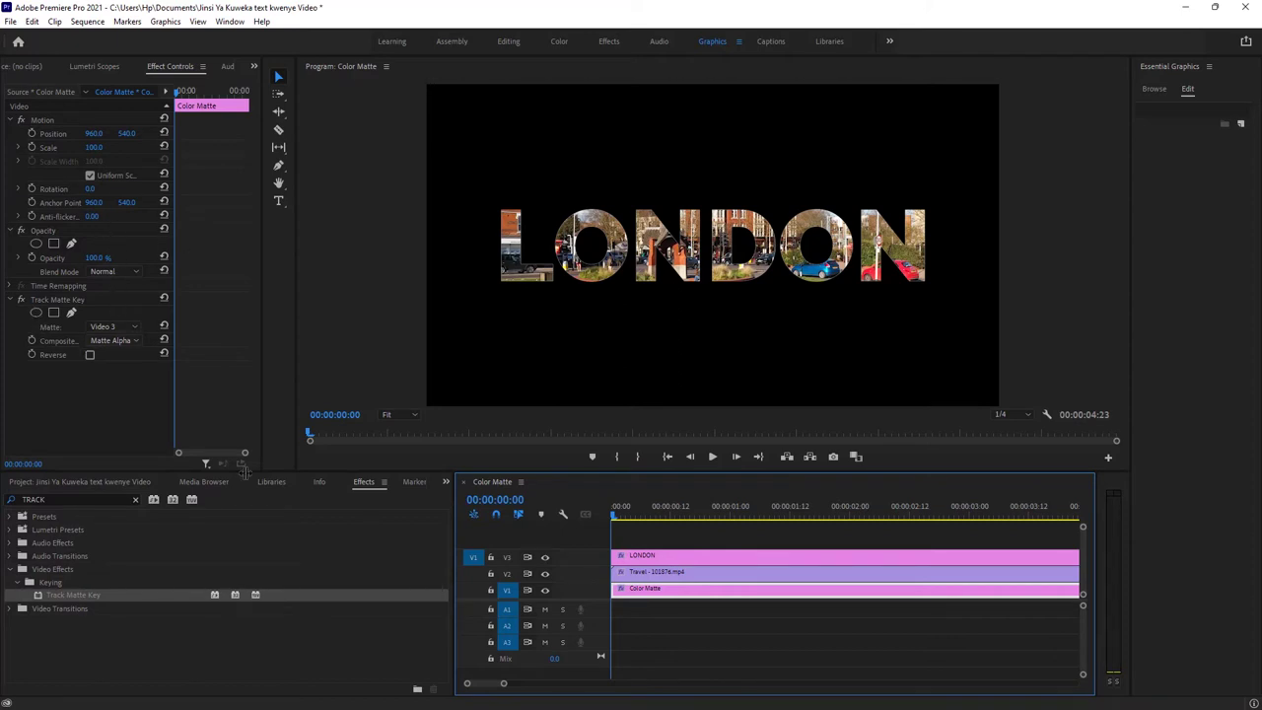
Keyframe Color Matte opacity from 100% at the start to 0% at 00:00:00:22
{"action": "left_click", "coordinate": [33, 258]}
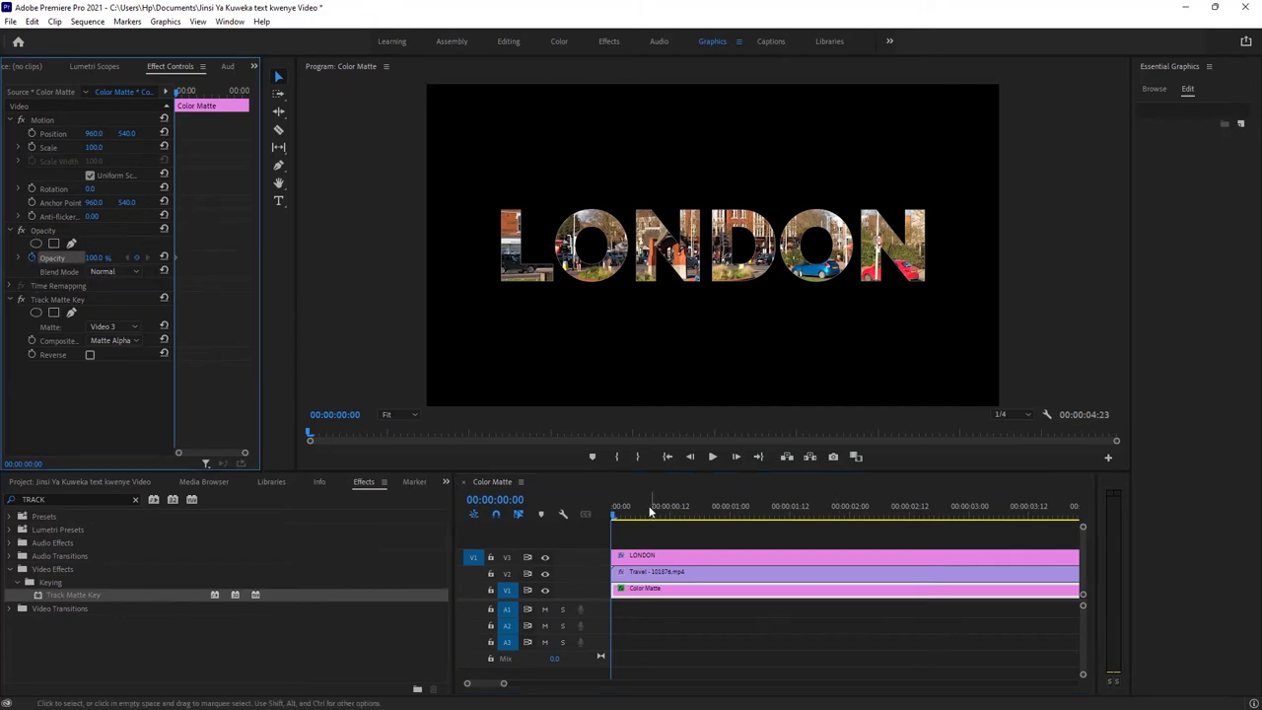
{"action": "left_click_drag", "start_coordinate": [616, 520], "coordinate": [720, 527]}
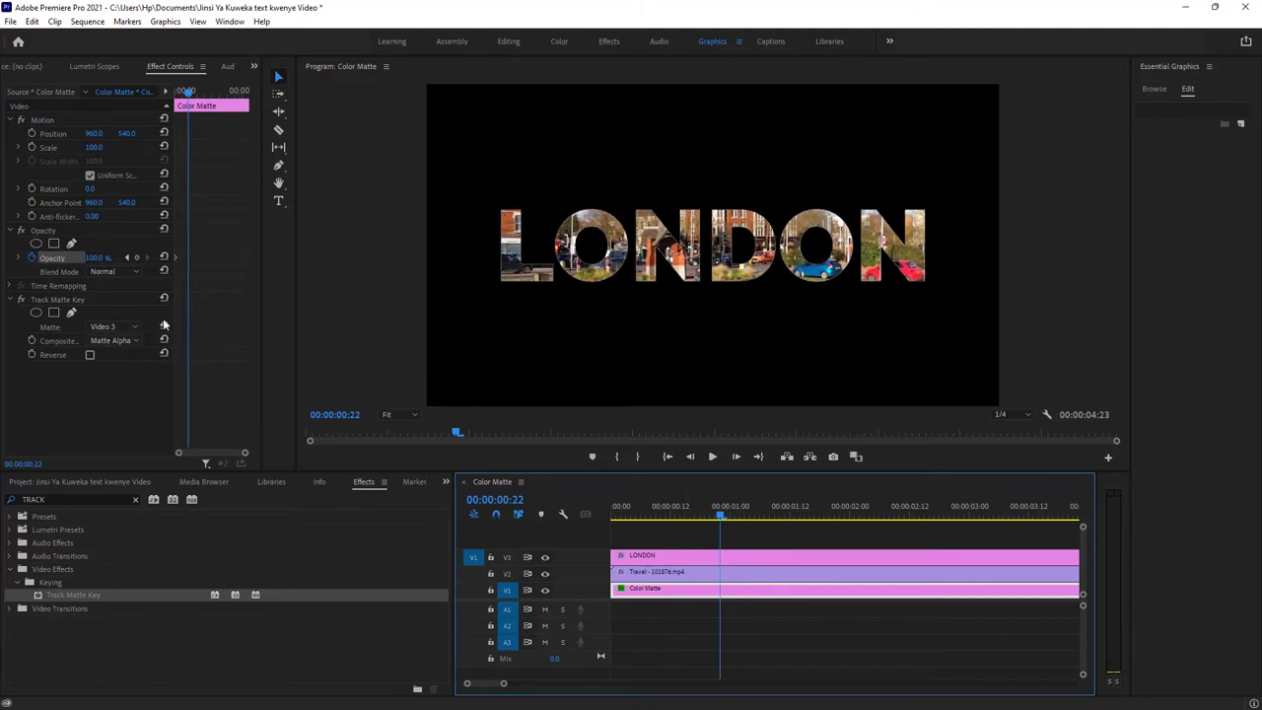
{"action": "left_click", "coordinate": [98, 257]}
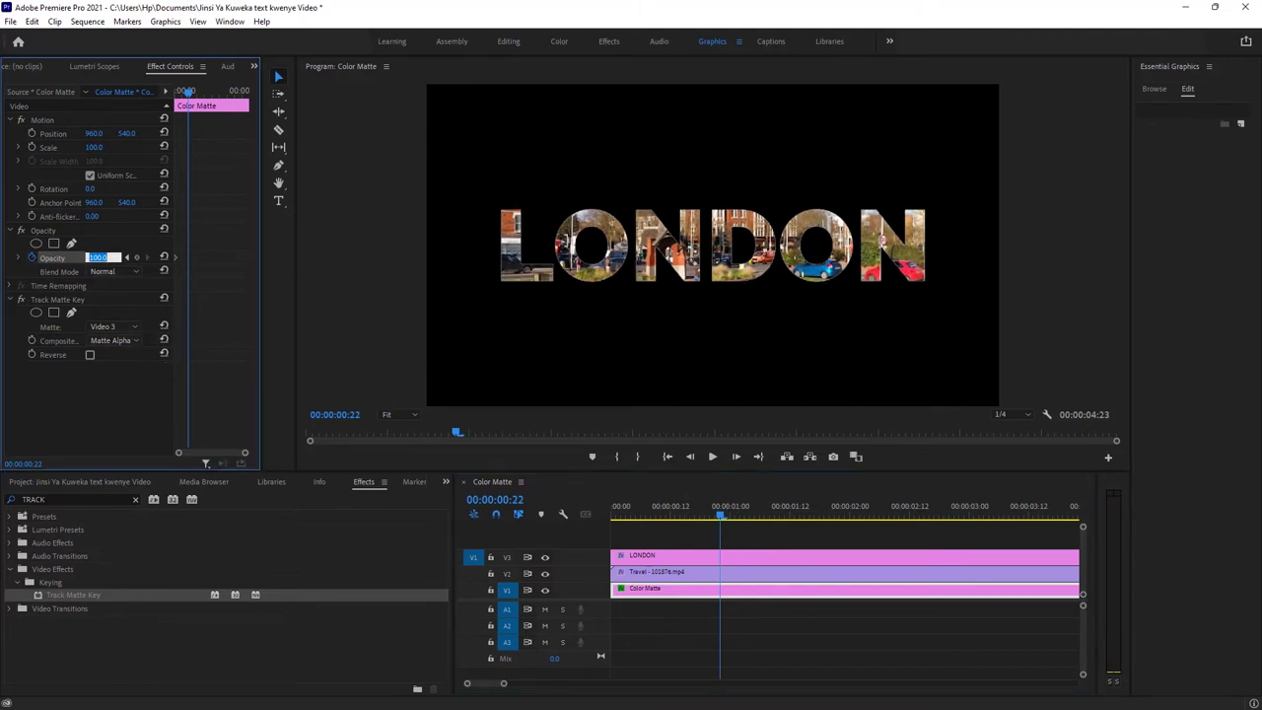
{"action": "type", "text": "0"}
{"action": "key", "text": "Return"}
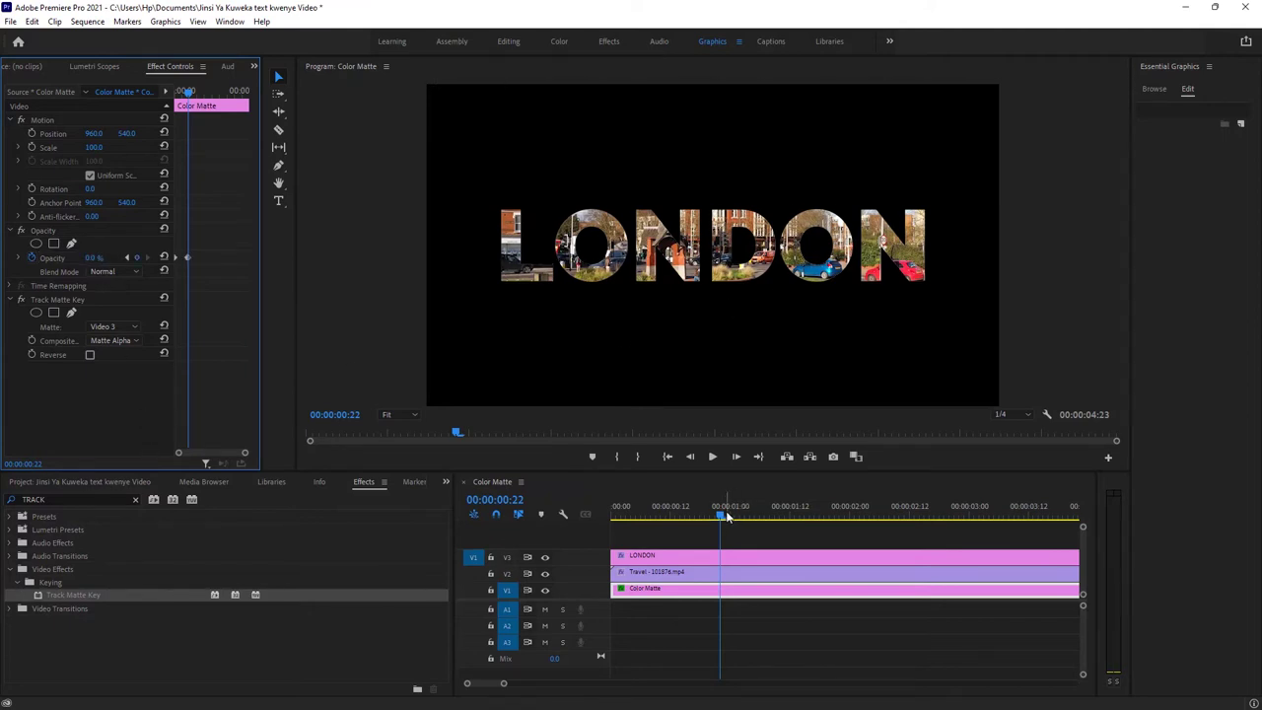
Convert the Color Matte opacity keyframes to Bezier
{"action": "left_click_drag", "start_coordinate": [235, 225], "coordinate": [175, 292]}
{"action": "right_click", "coordinate": [186, 255]}
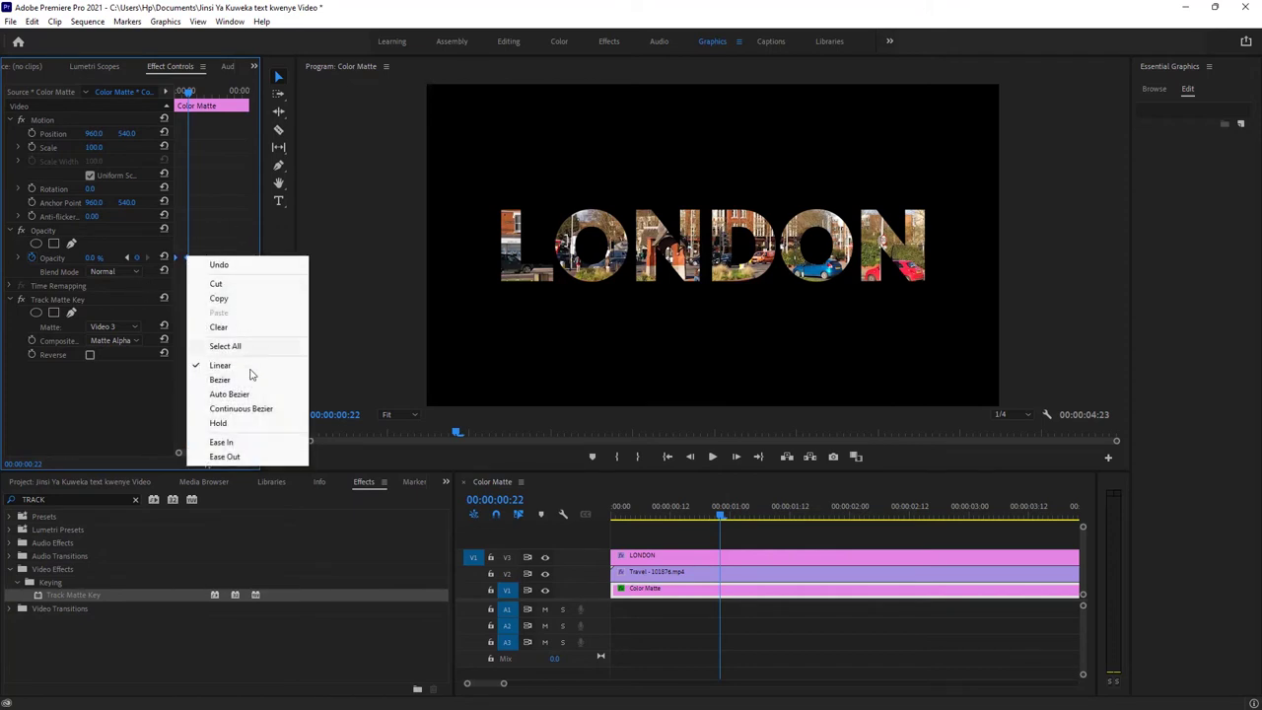
{"action": "left_click", "coordinate": [235, 381]}
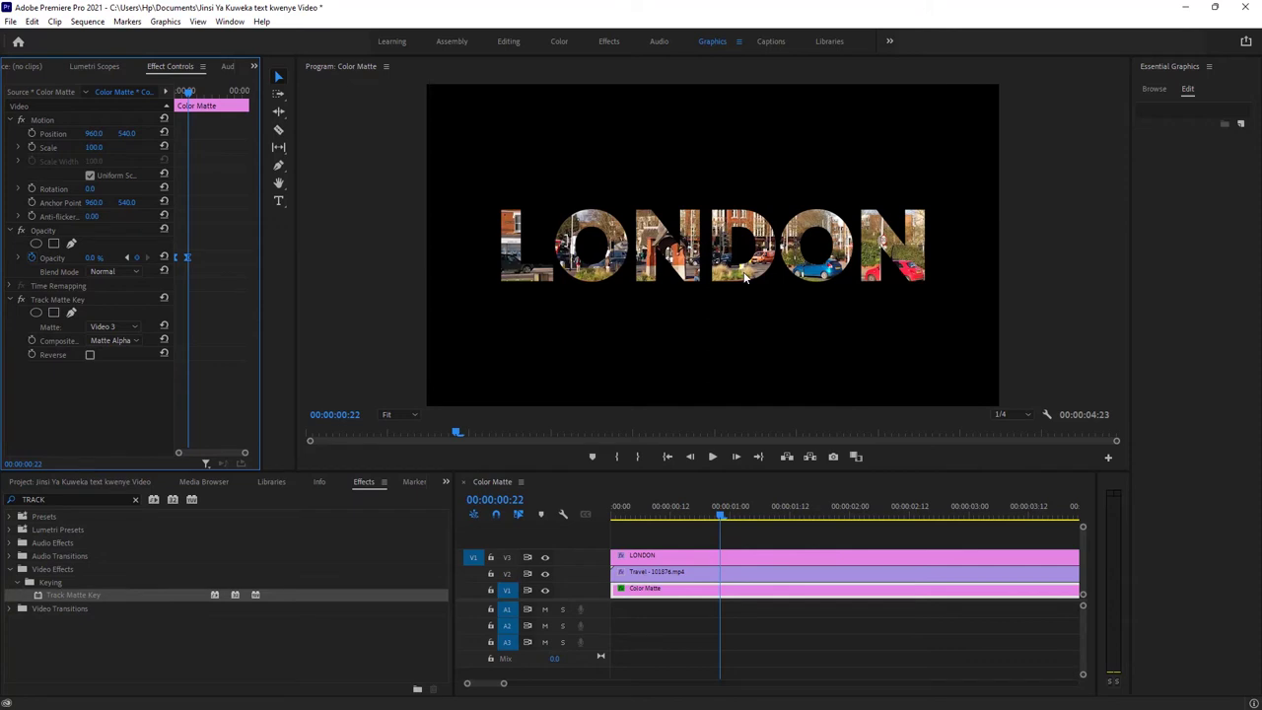
{"action": "left_click", "coordinate": [677, 576]}
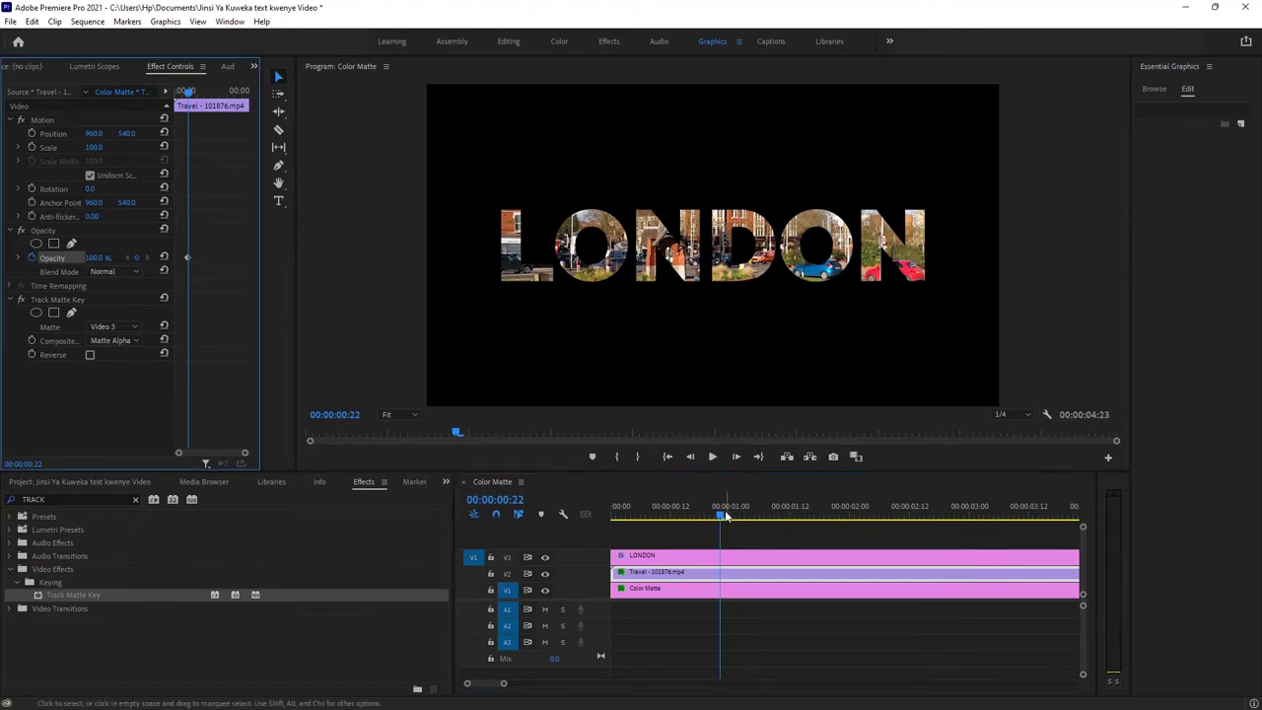
Add a 0% Bezier opacity keyframe on the Travel clip at the sequence start
{"action": "left_click", "coordinate": [552, 540]}
{"action": "key", "text": "Home"}
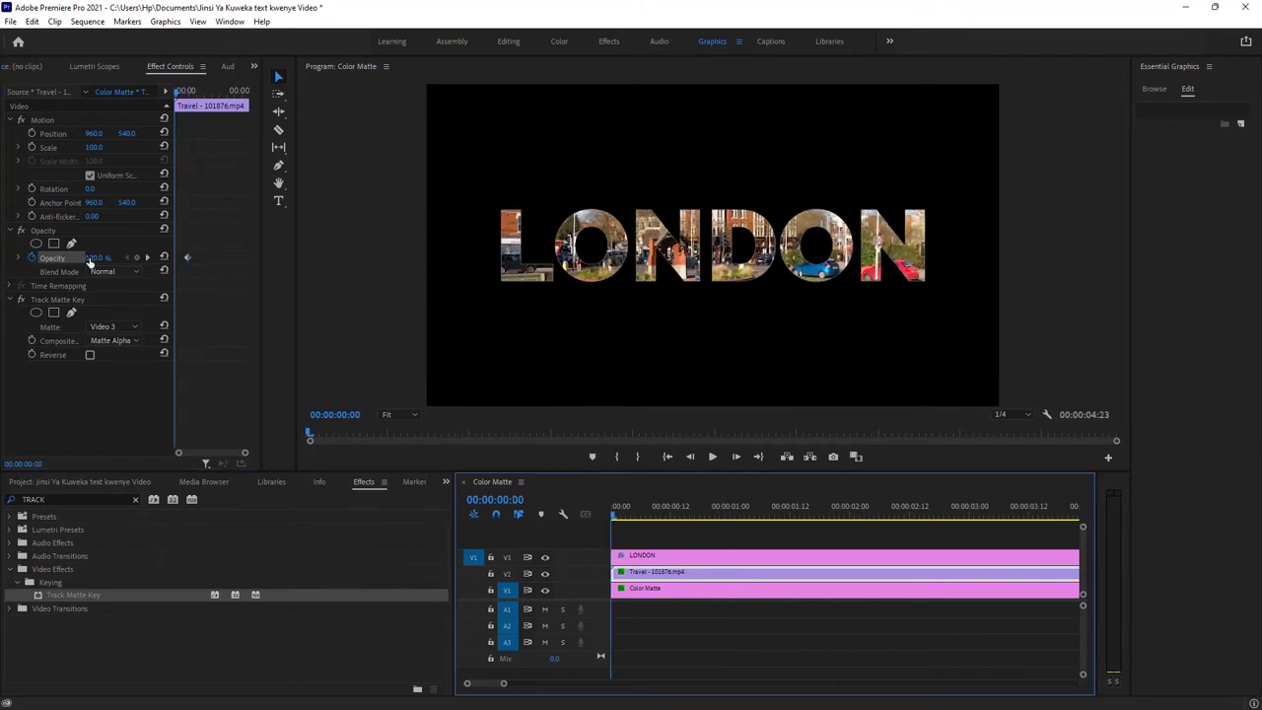
{"action": "left_click", "coordinate": [91, 258]}
{"action": "type", "text": "0"}
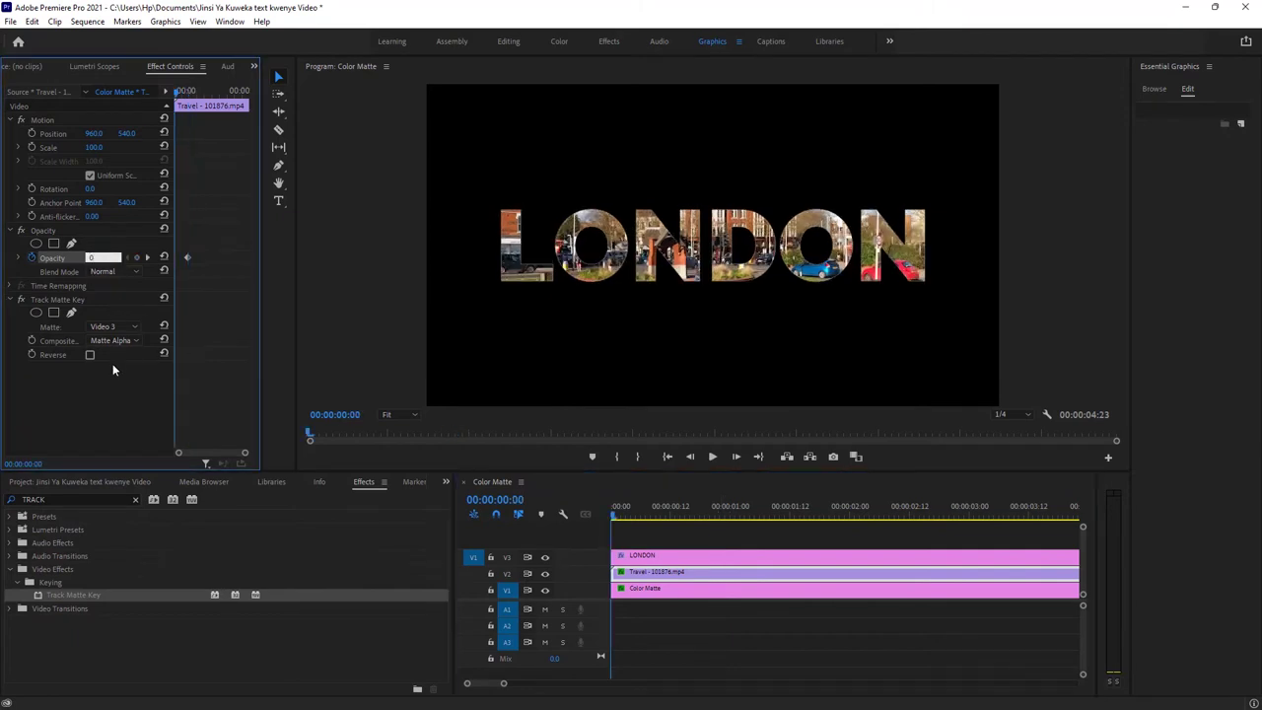
{"action": "key", "text": "Return"}
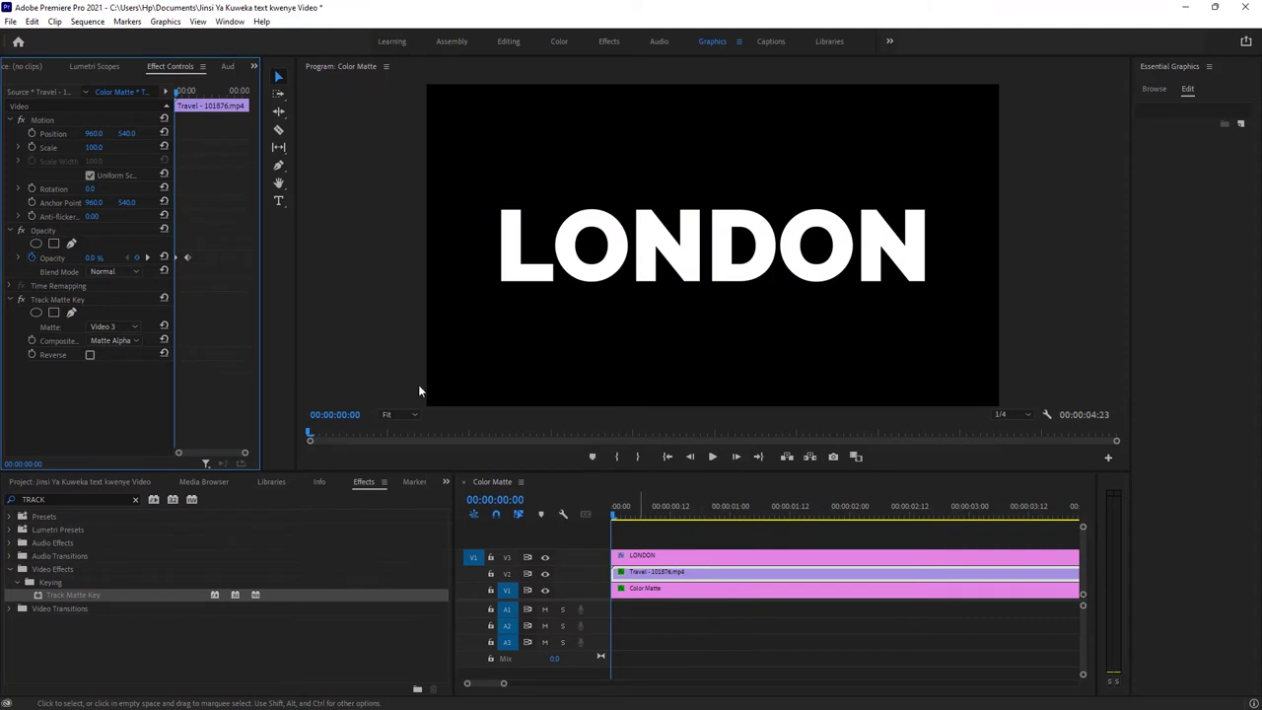
{"action": "right_click", "coordinate": [193, 260]}
{"action": "left_click", "coordinate": [243, 382]}
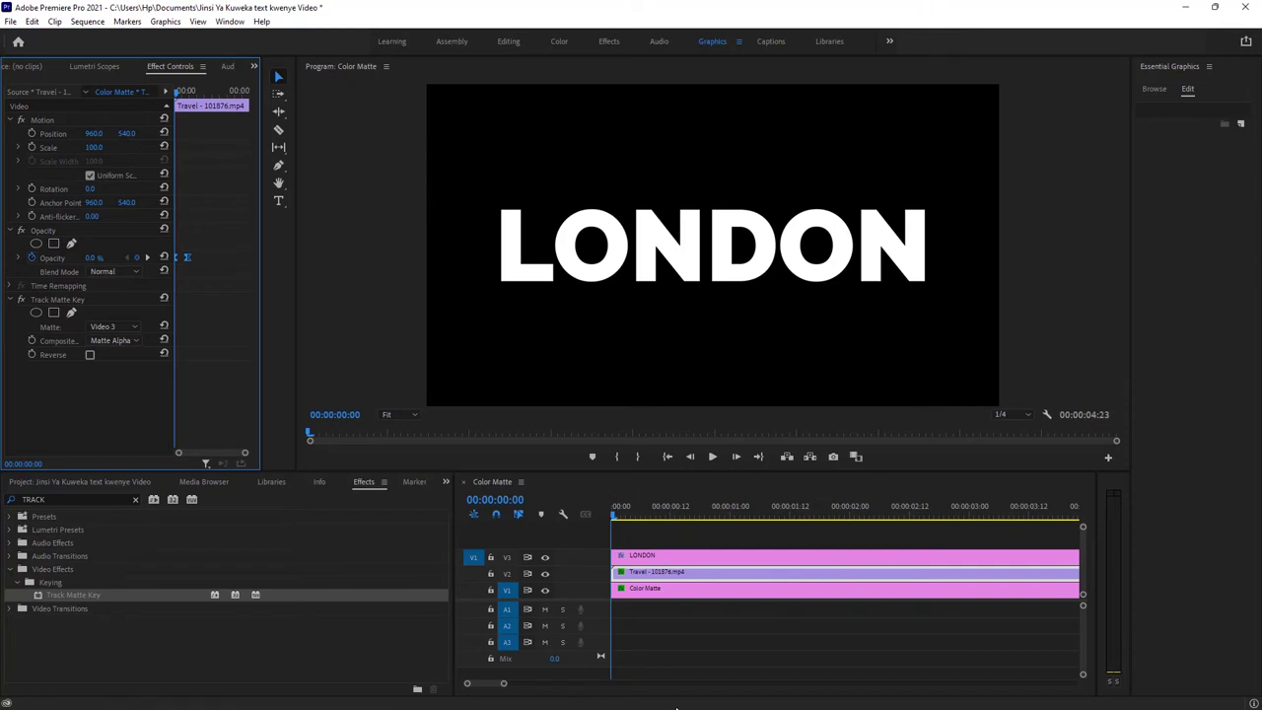
Preview the fade-in from the start of the sequence
{"action": "key", "text": "space"}
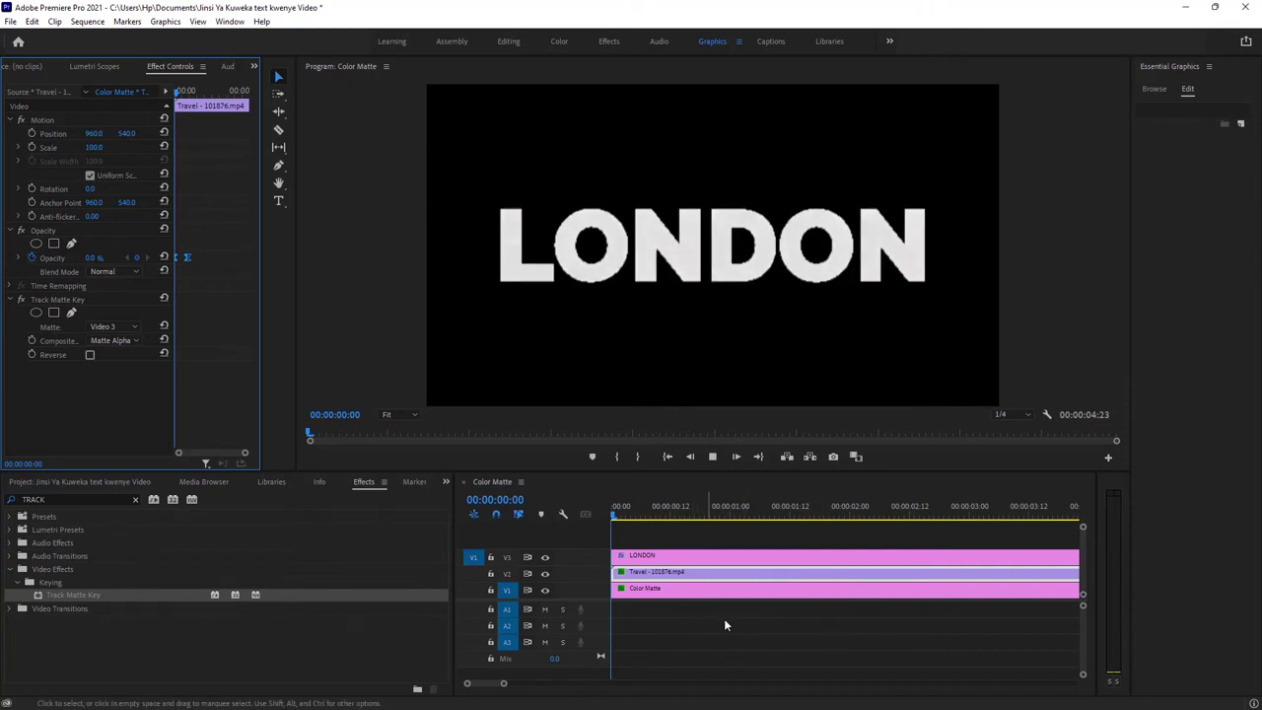
{"action": "left_click", "coordinate": [837, 517]}
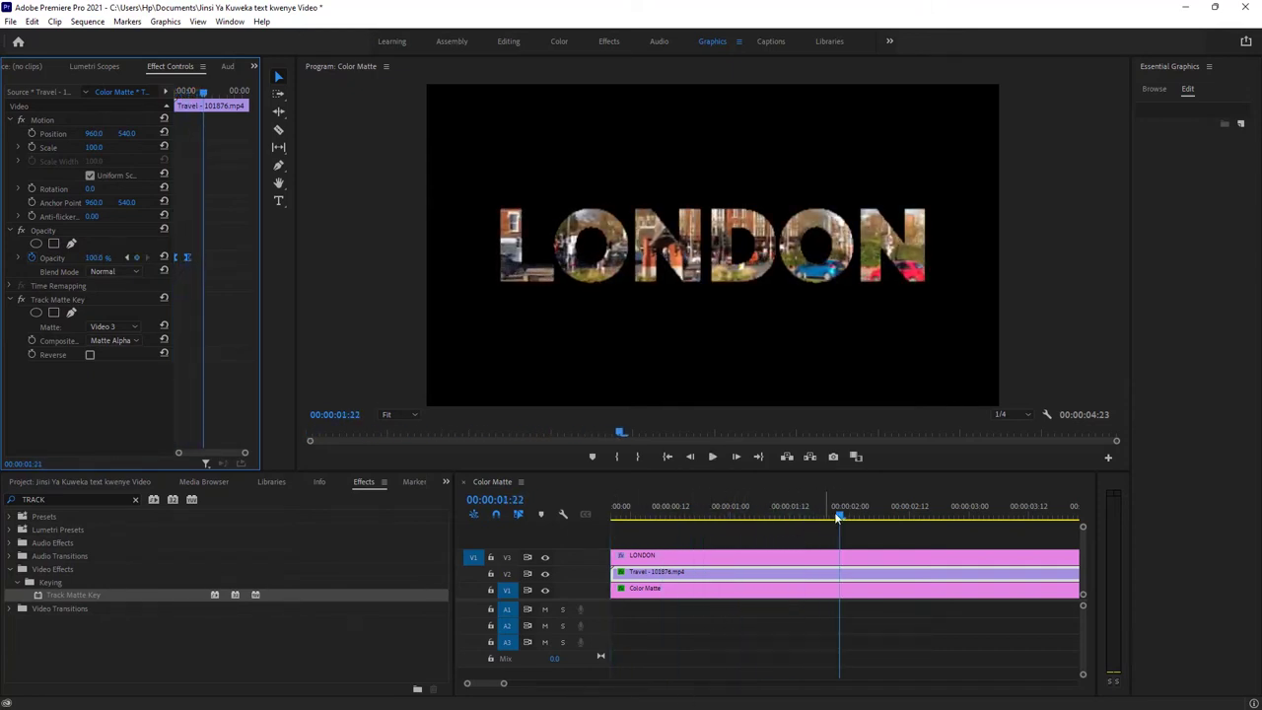
{"action": "key", "text": "Home"}
{"action": "key", "text": "space"}
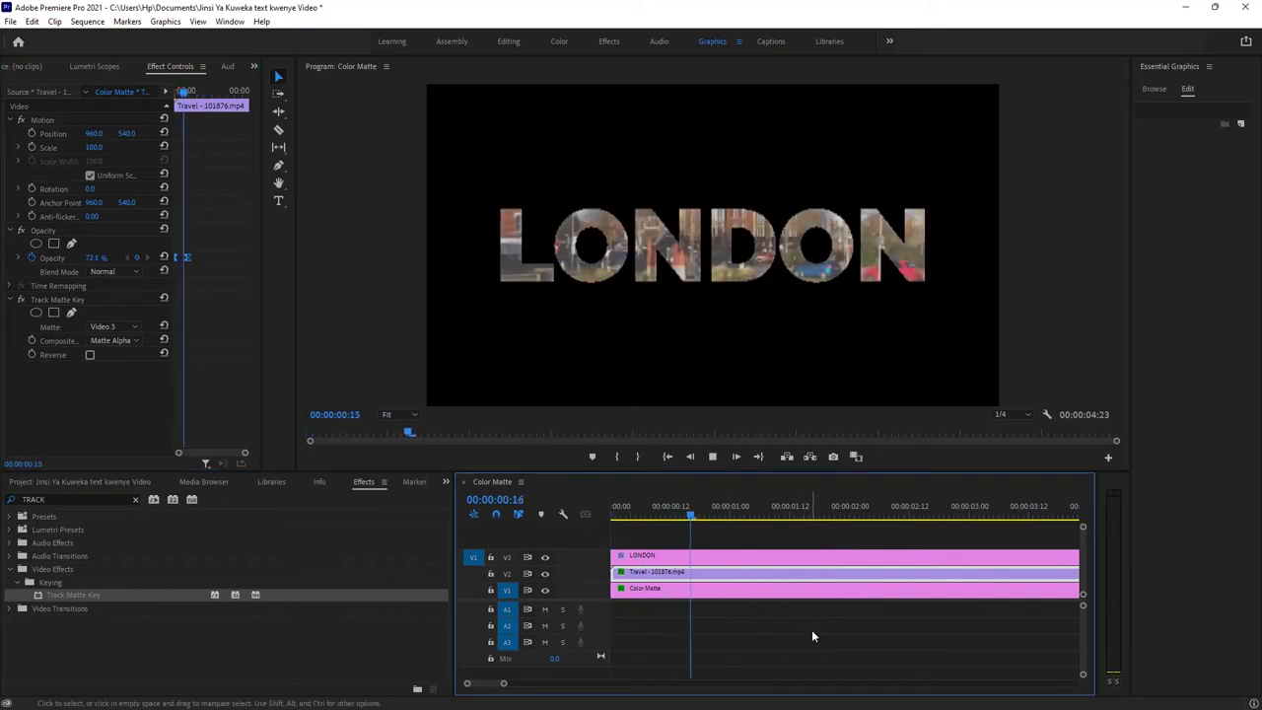
{"action": "left_click_drag", "start_coordinate": [759, 513], "coordinate": [613, 513]}
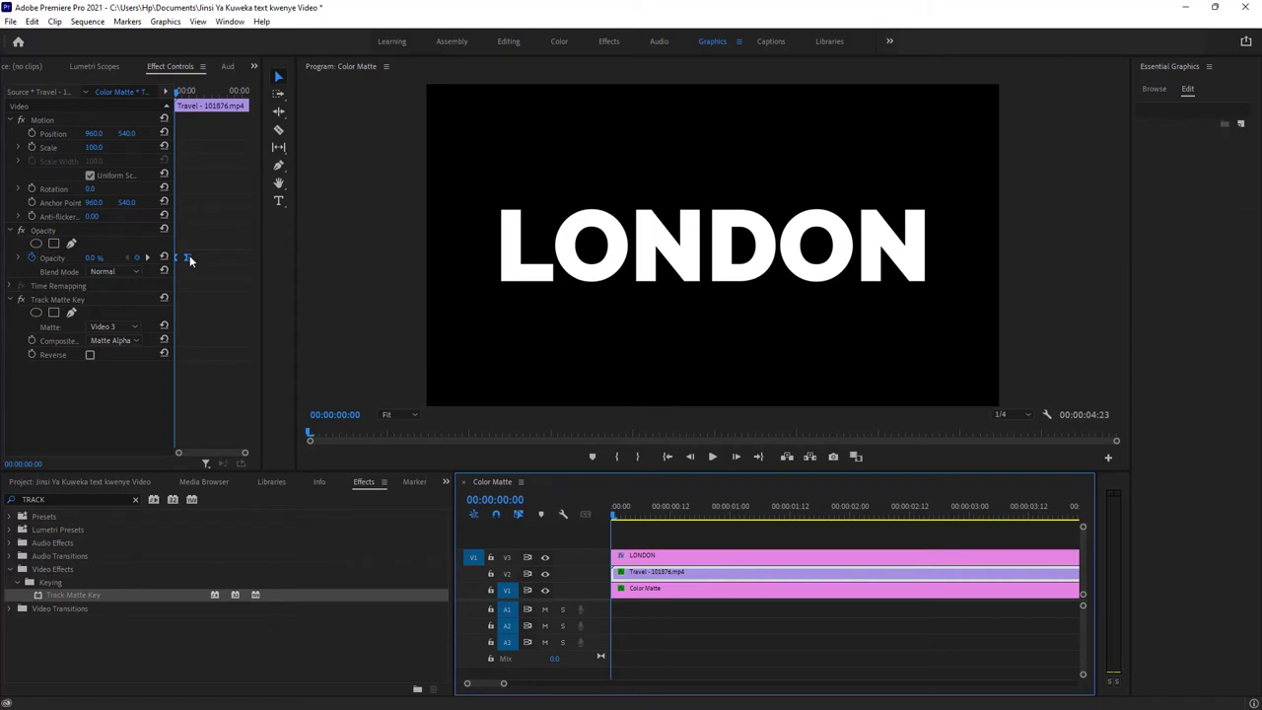
Move the opacity keyframes so the fade to full lasts about two seconds
{"action": "left_click_drag", "start_coordinate": [191, 260], "coordinate": [205, 264]}
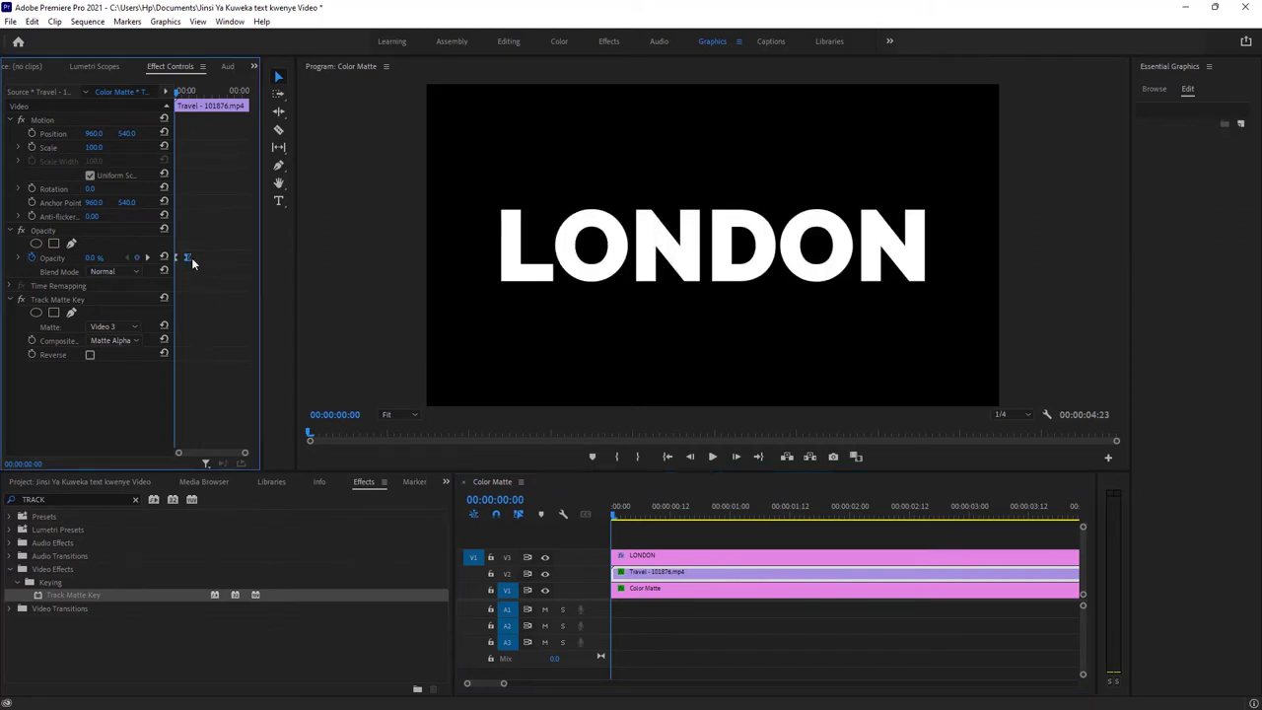
{"action": "left_click_drag", "start_coordinate": [190, 259], "coordinate": [210, 263]}
{"action": "left_click_drag", "start_coordinate": [180, 95], "coordinate": [211, 104]}
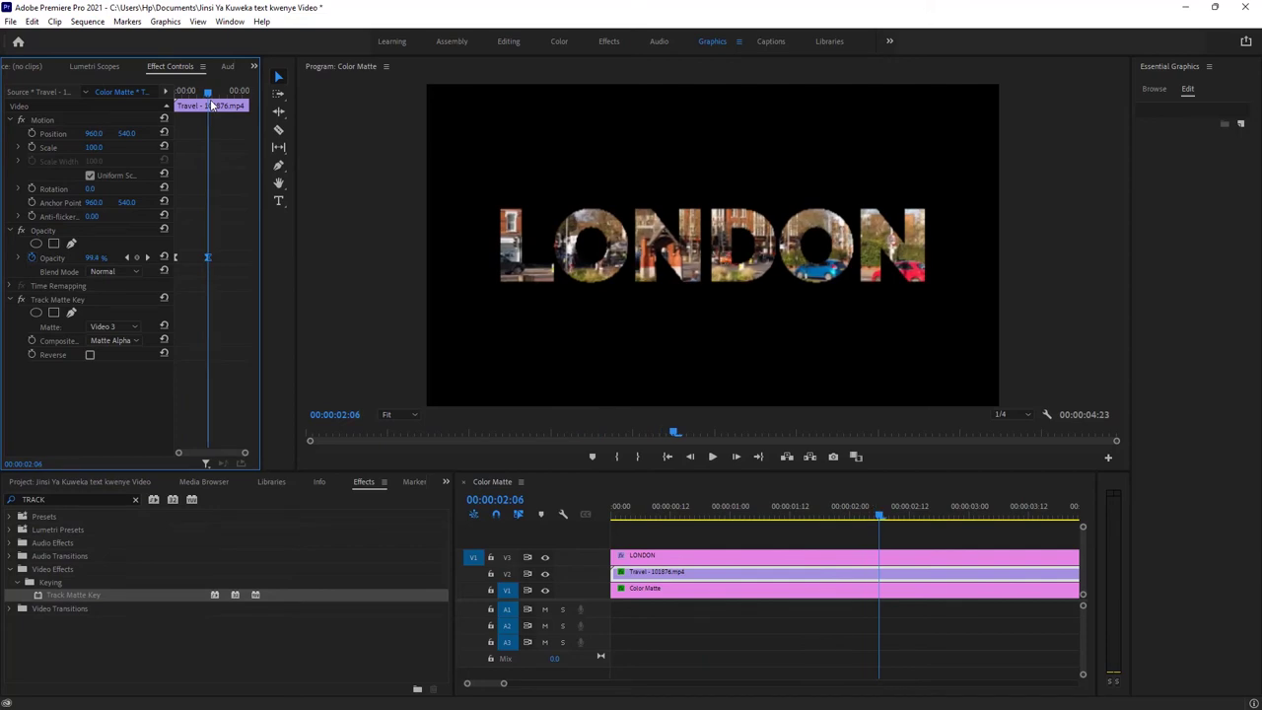
{"action": "left_click", "coordinate": [717, 594]}
{"action": "left_click_drag", "start_coordinate": [188, 260], "coordinate": [198, 261]}
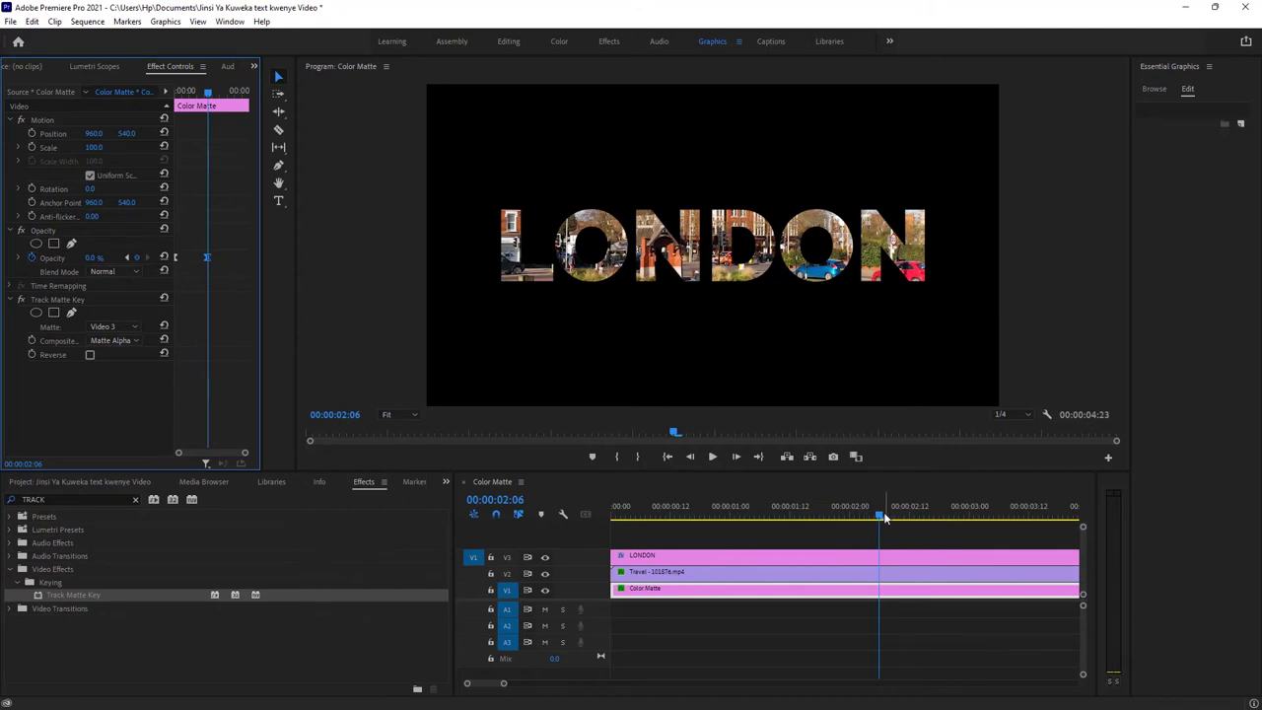
Play back the lengthened fade-in from the start and return to the first frame
{"action": "left_click", "coordinate": [554, 590]}
{"action": "key", "text": "Home"}
{"action": "key", "text": "space"}
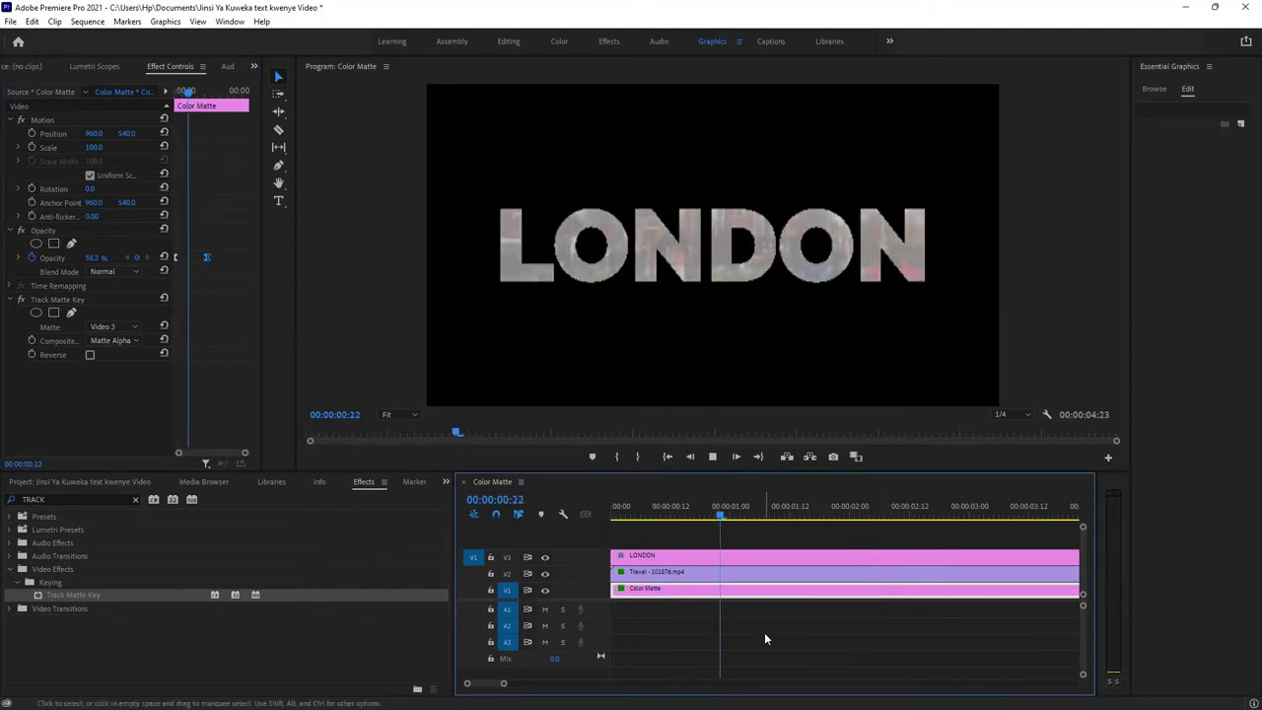
{"action": "key", "text": "space"}
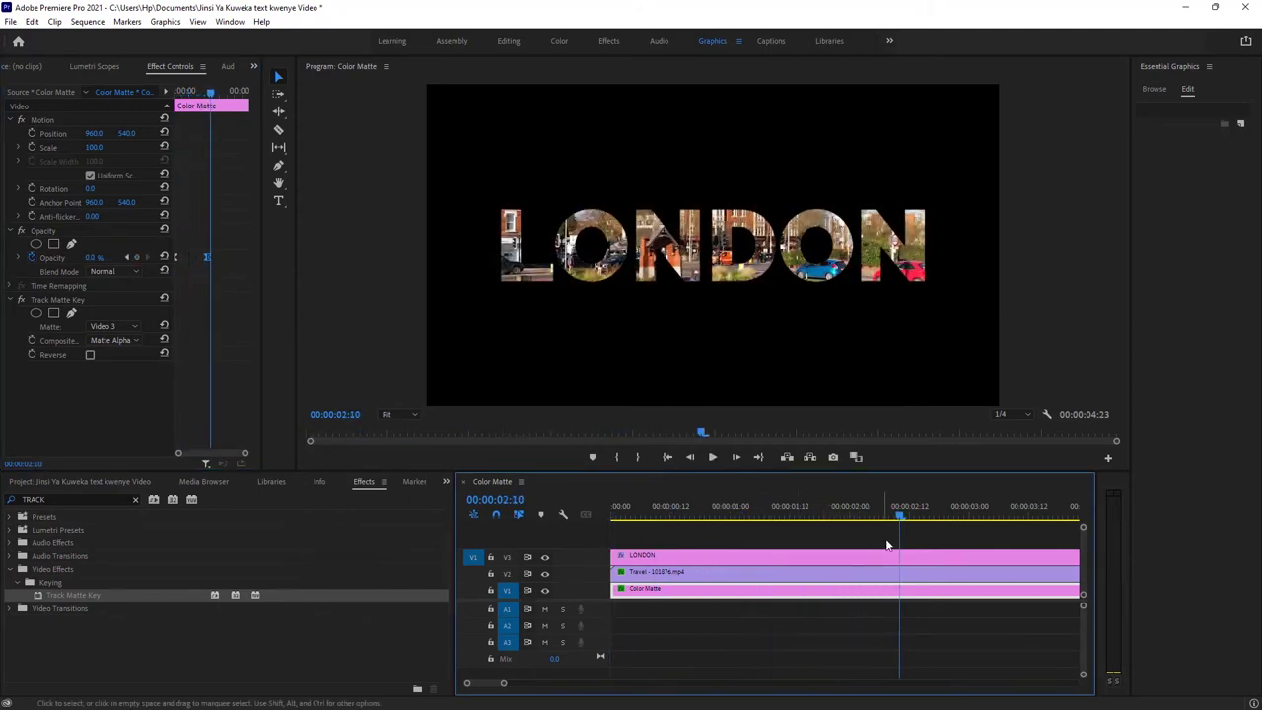
{"action": "key", "text": "Home"}
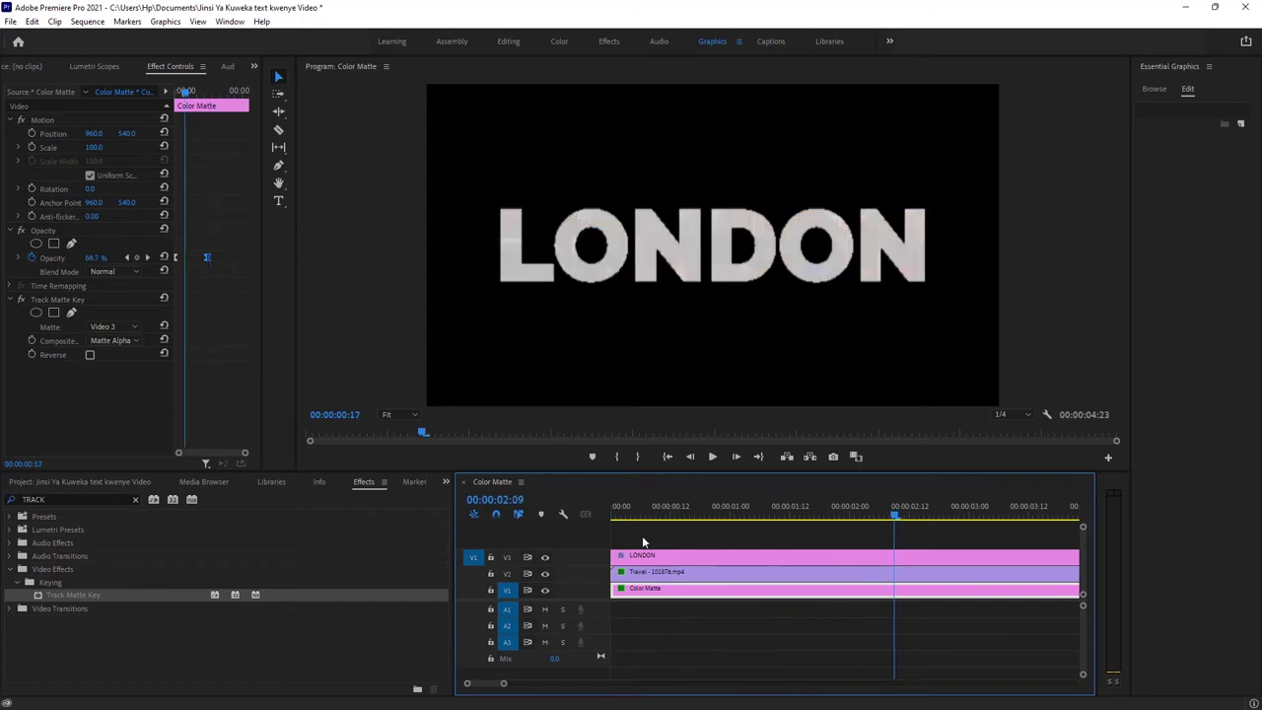
Search the Effects panel for Basic 3D and apply it to the LONDON title clip
{"action": "double_click", "coordinate": [65, 500]}
{"action": "type", "text": "BASIC"}
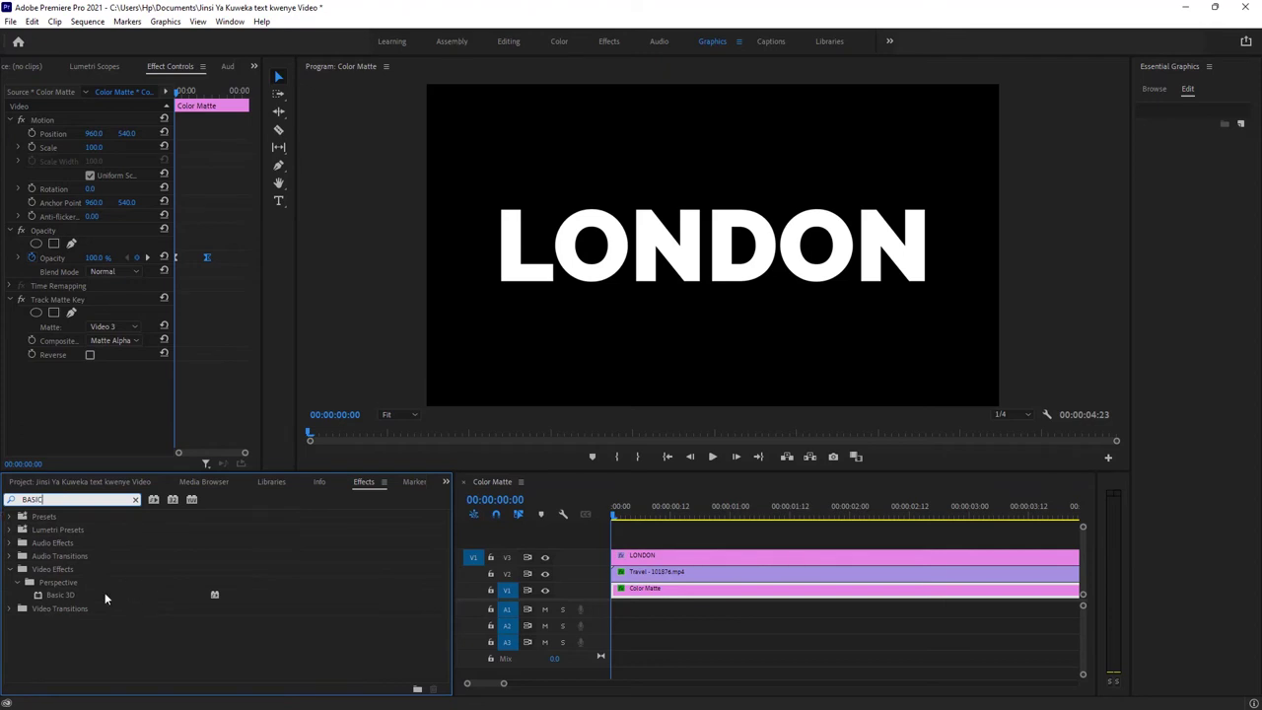
{"action": "left_click_drag", "start_coordinate": [105, 596], "coordinate": [696, 666]}
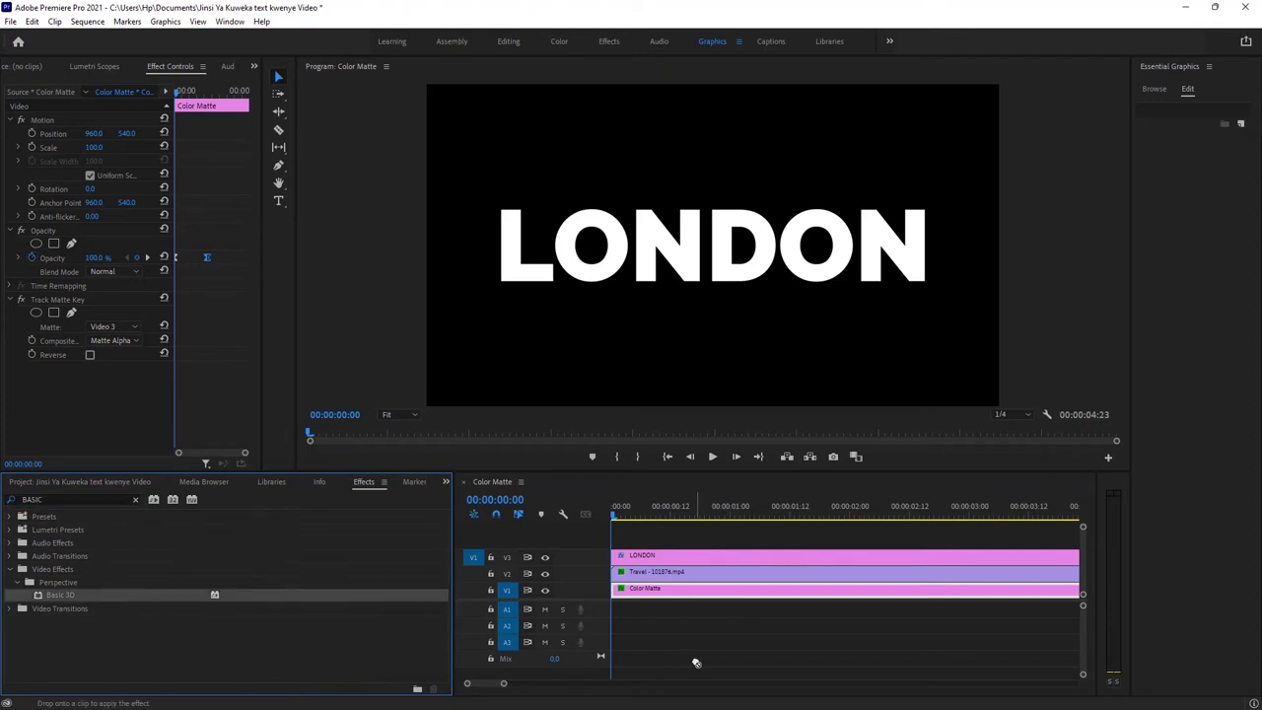
{"action": "left_click_drag", "start_coordinate": [698, 661], "coordinate": [678, 560]}
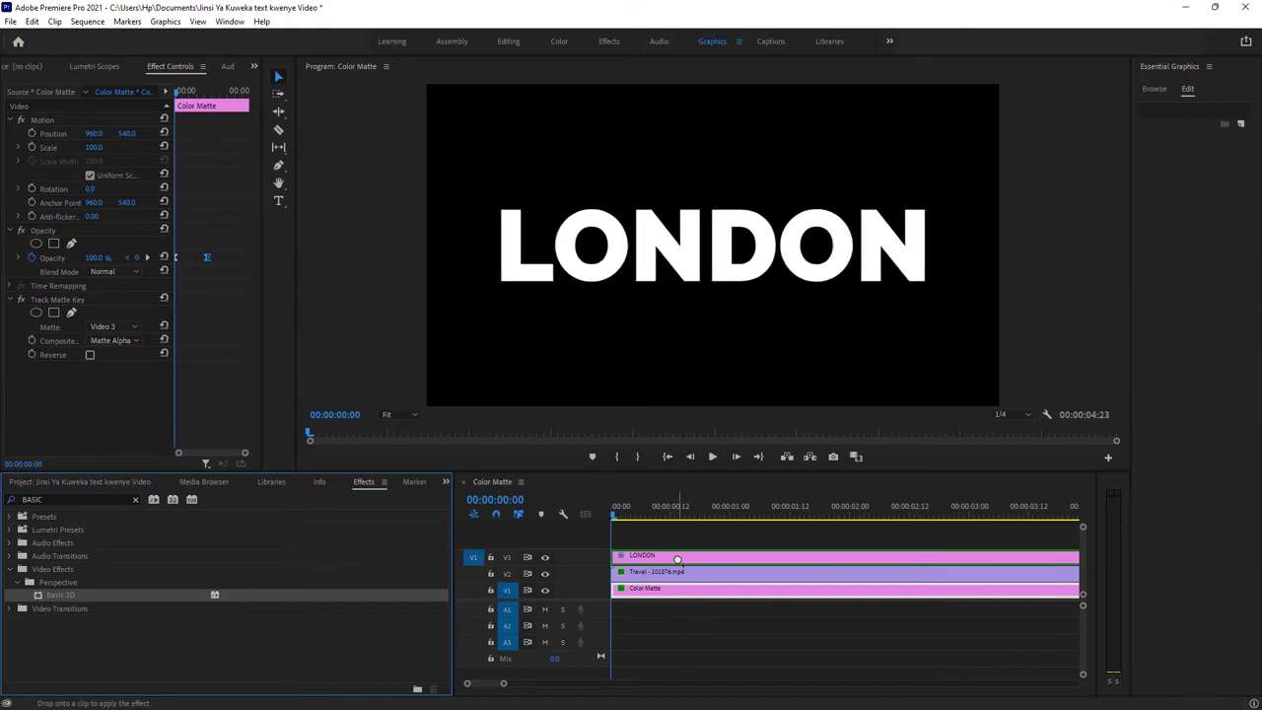
{"action": "left_click", "coordinate": [678, 559]}
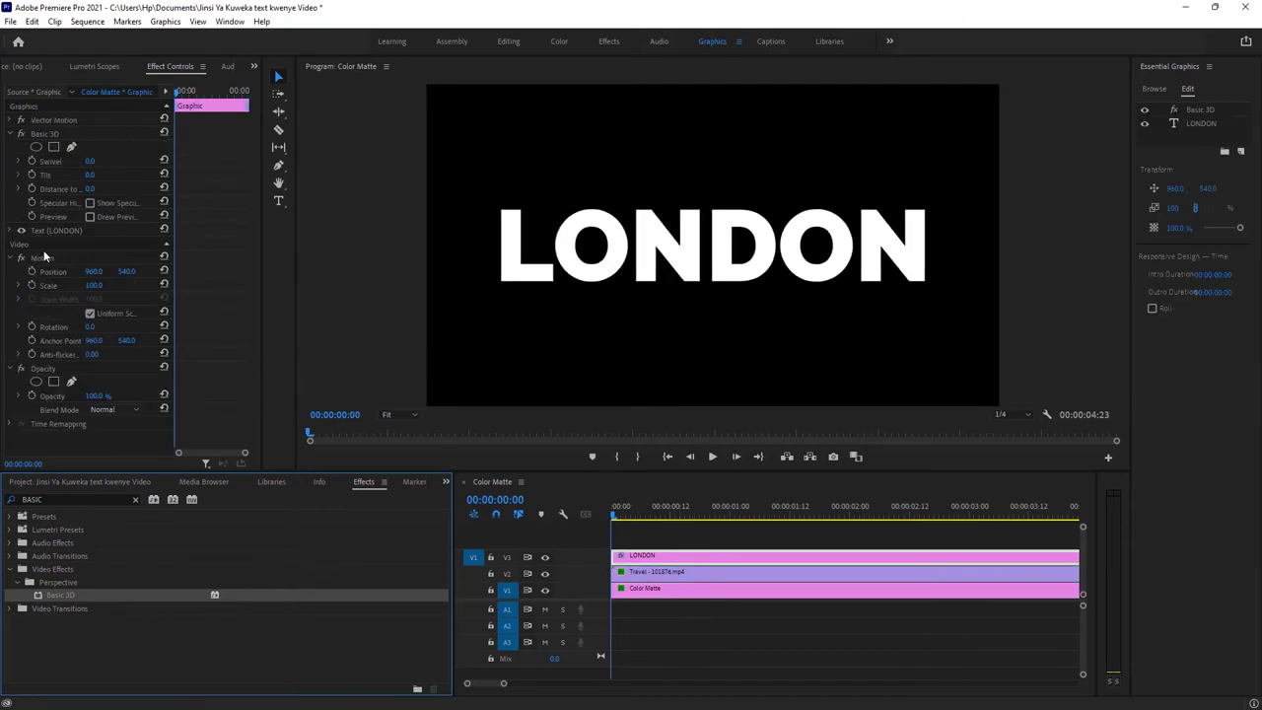
Set Basic 3D Distance to Image to 50, keyframe it, and advance to about two seconds
{"action": "left_click", "coordinate": [59, 134]}
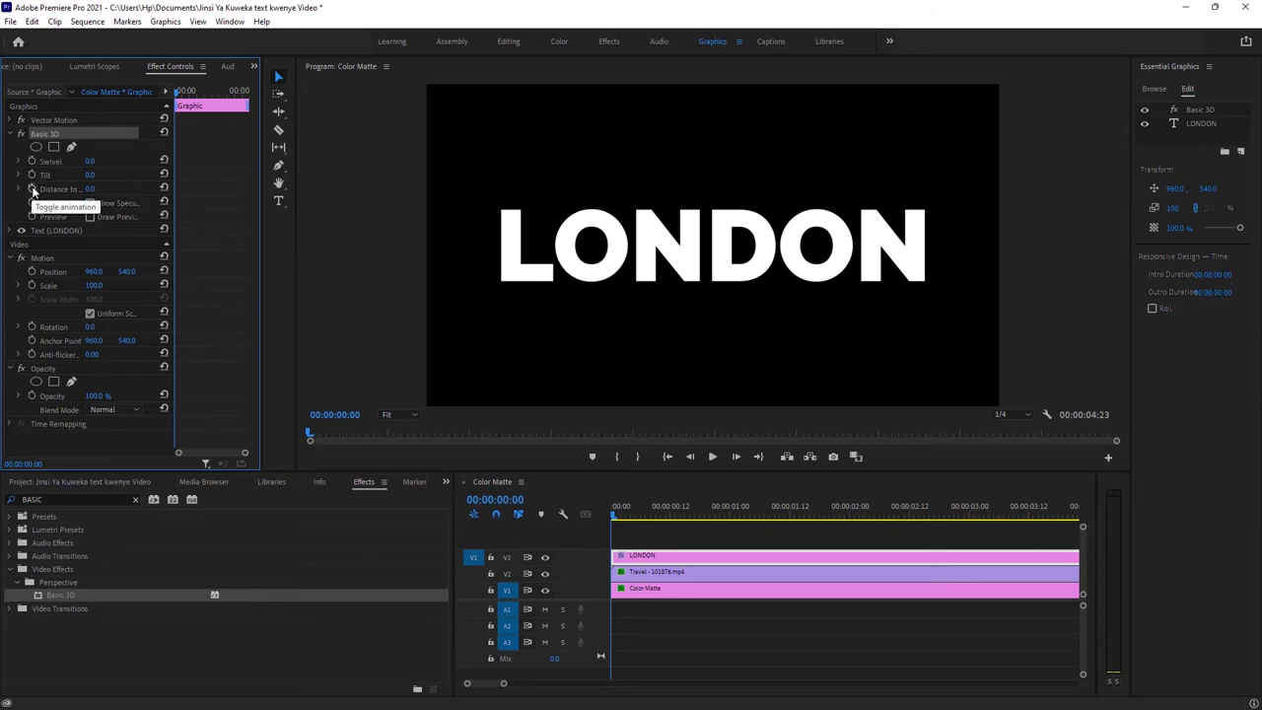
{"action": "left_click_drag", "start_coordinate": [89, 191], "coordinate": [151, 191]}
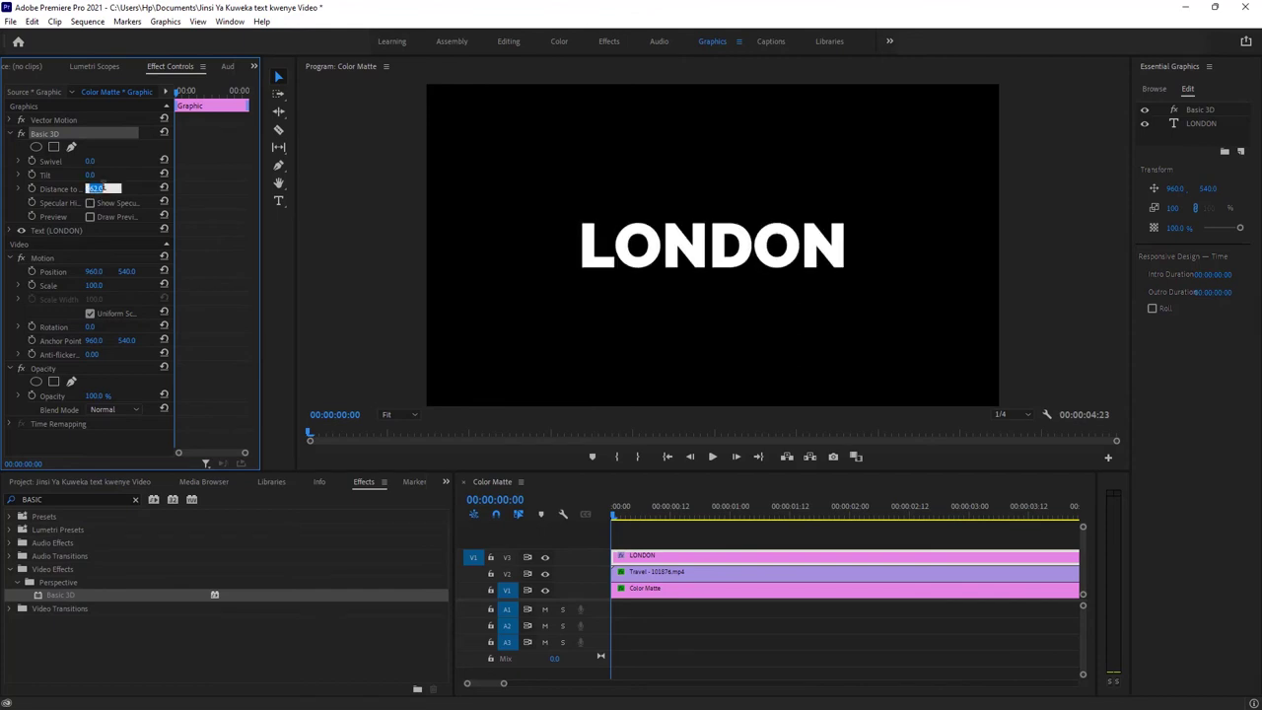
{"action": "left_click", "coordinate": [387, 248]}
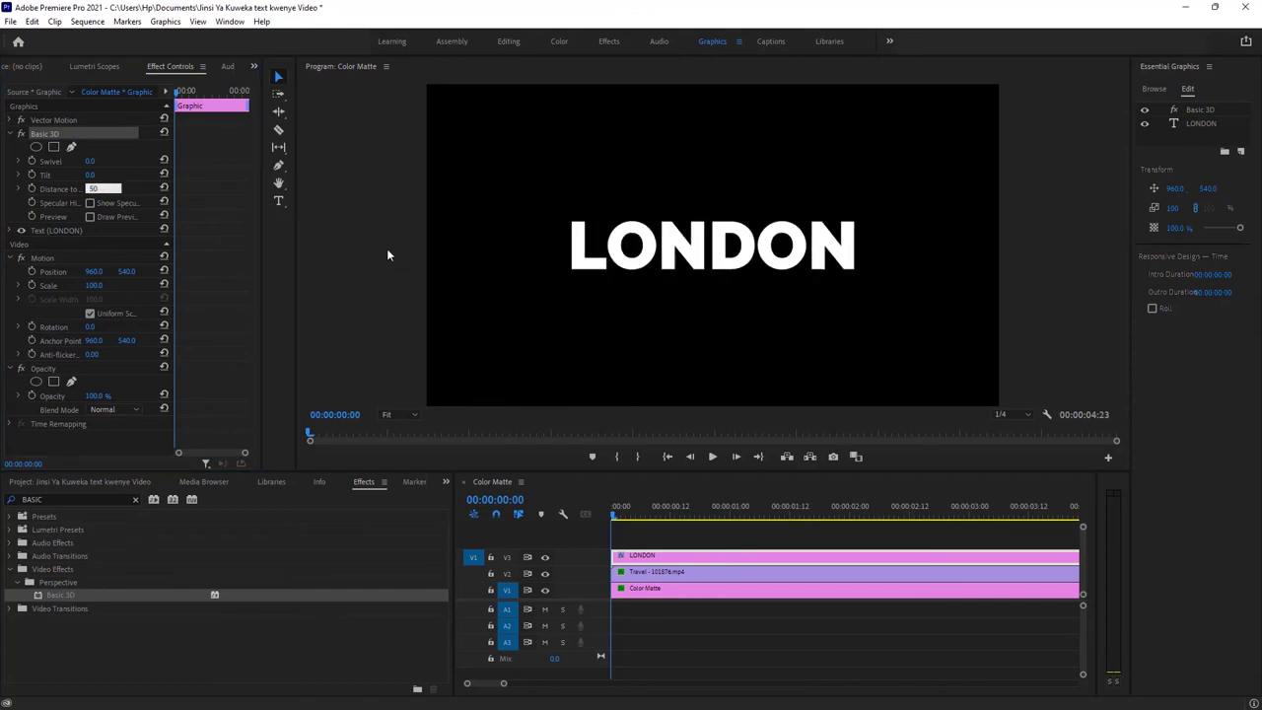
{"action": "left_click", "coordinate": [32, 188]}
{"action": "left_click_drag", "start_coordinate": [183, 97], "coordinate": [212, 96]}
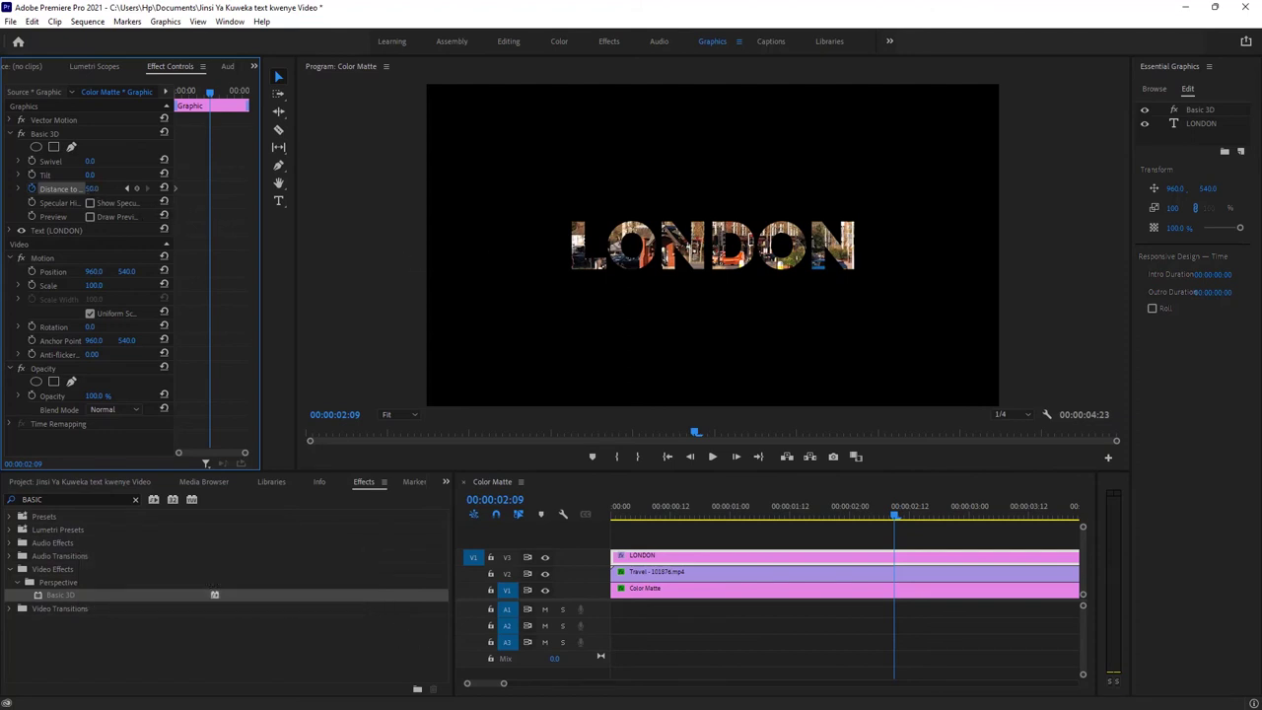
Lower Distance to Image for a second keyframe so LONDON zooms forward, then preview from the start
{"action": "mouse_move", "coordinate": [92, 187]}
{"action": "left_mouse_down"}
{"action": "mouse_move", "coordinate": [2, 187]}
{"action": "mouse_move", "coordinate": [23, 188]}
{"action": "left_mouse_up"}
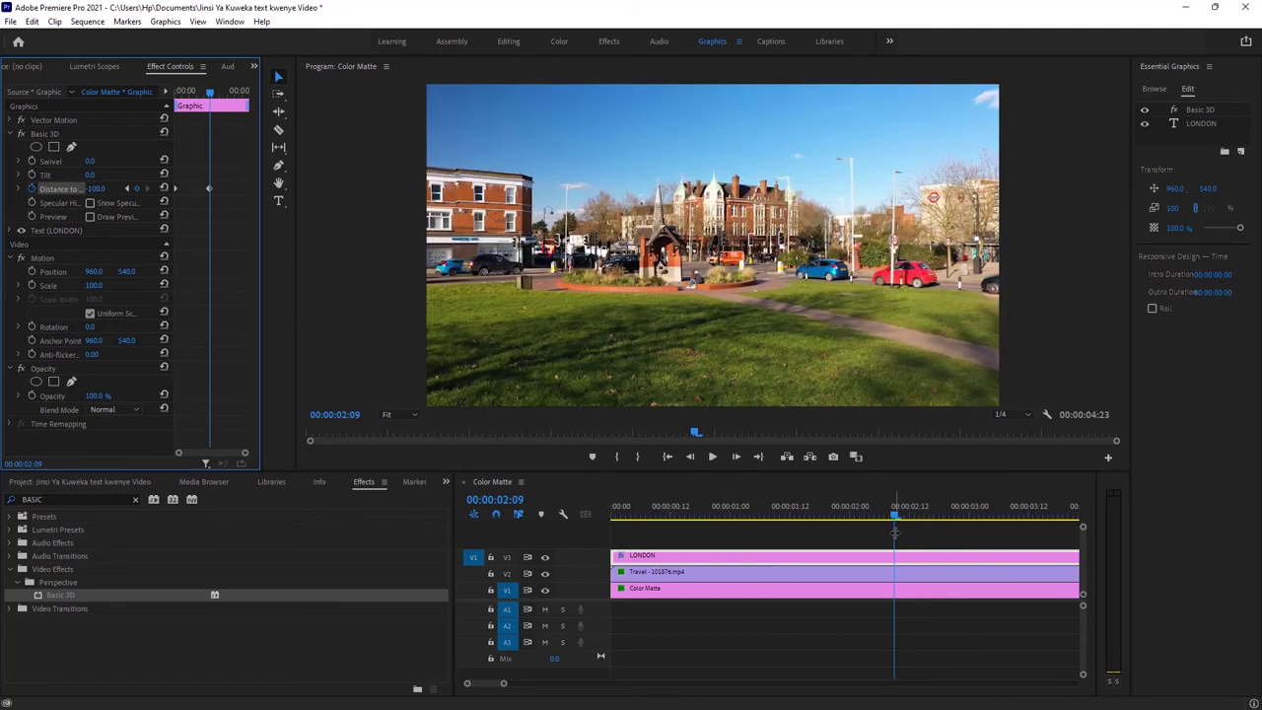
{"action": "left_click", "coordinate": [894, 606]}
{"action": "key", "text": "Home"}
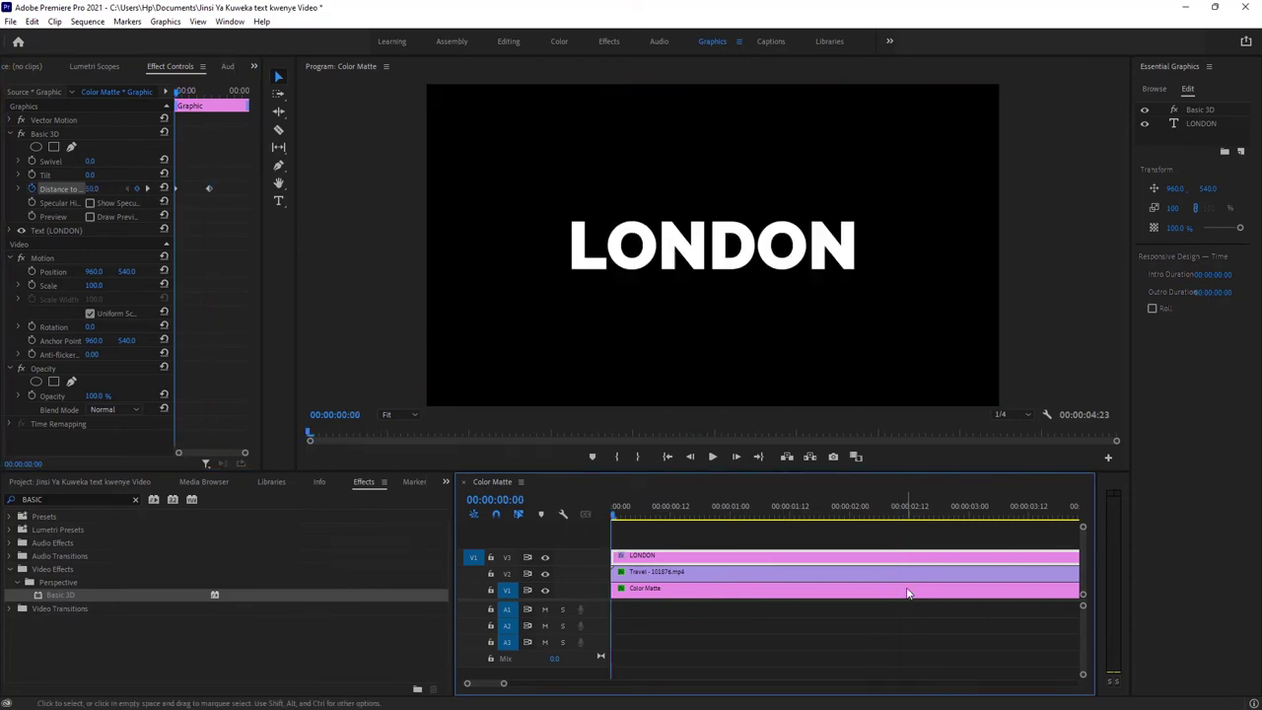
{"action": "key", "text": "space"}
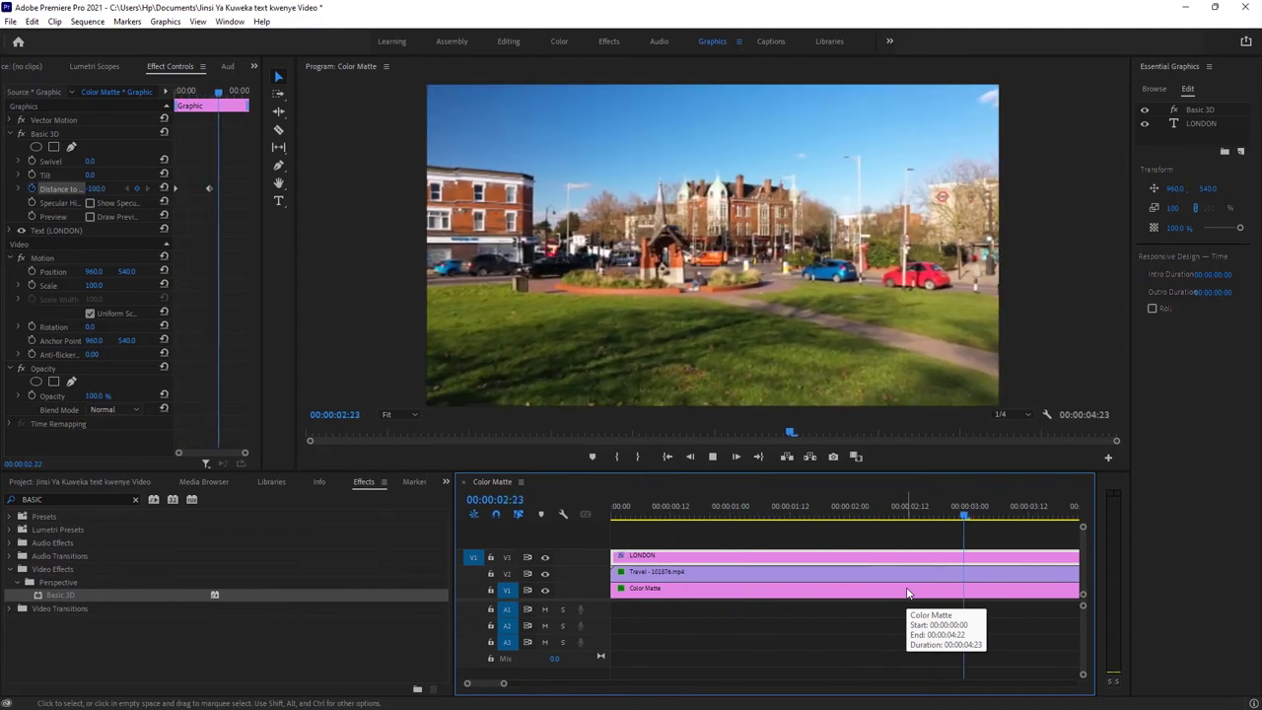
{"action": "key", "text": "space"}
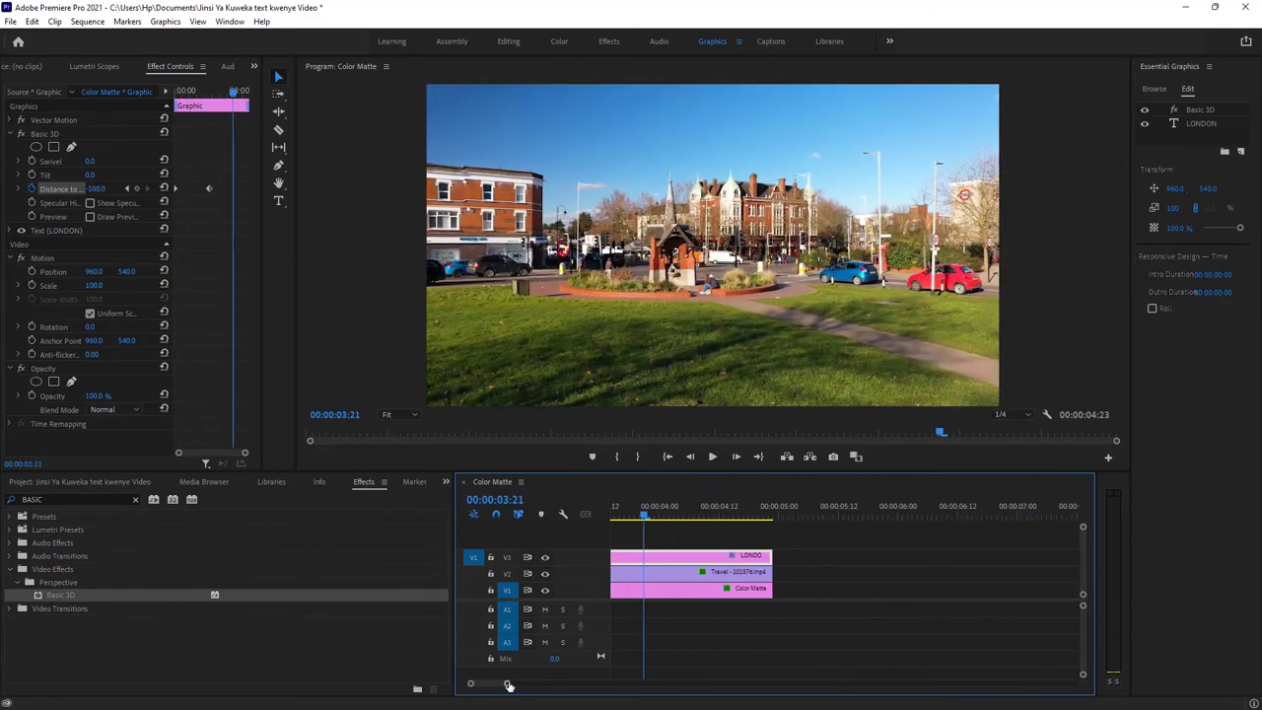
{"action": "left_click_drag", "start_coordinate": [508, 686], "coordinate": [531, 683]}
{"action": "key", "text": "Home"}
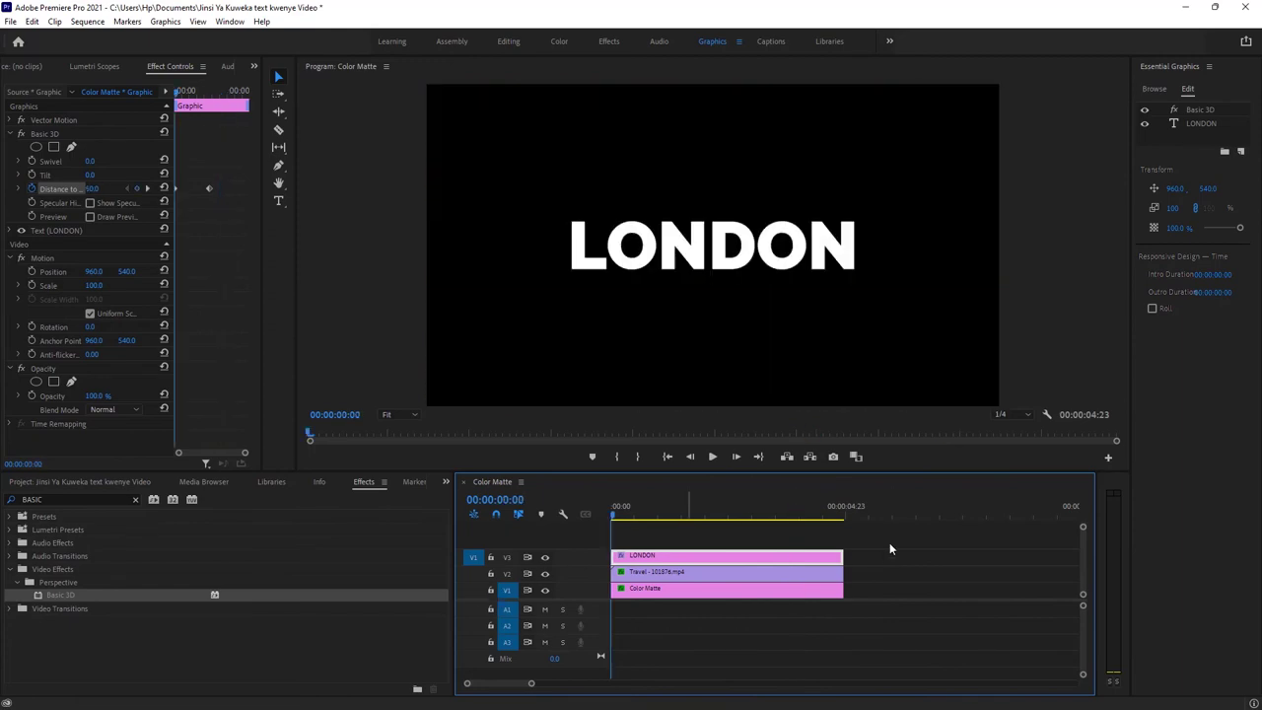
{"action": "key", "text": "space"}
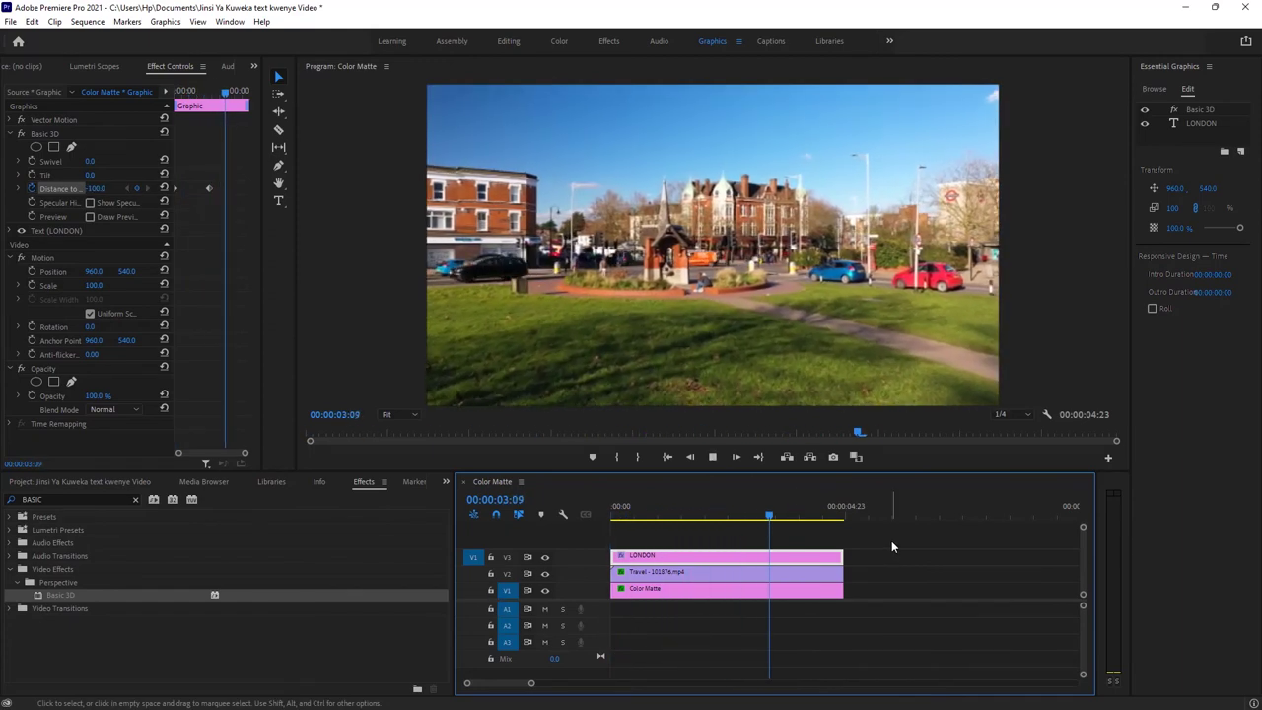
{"action": "key", "text": "space"}
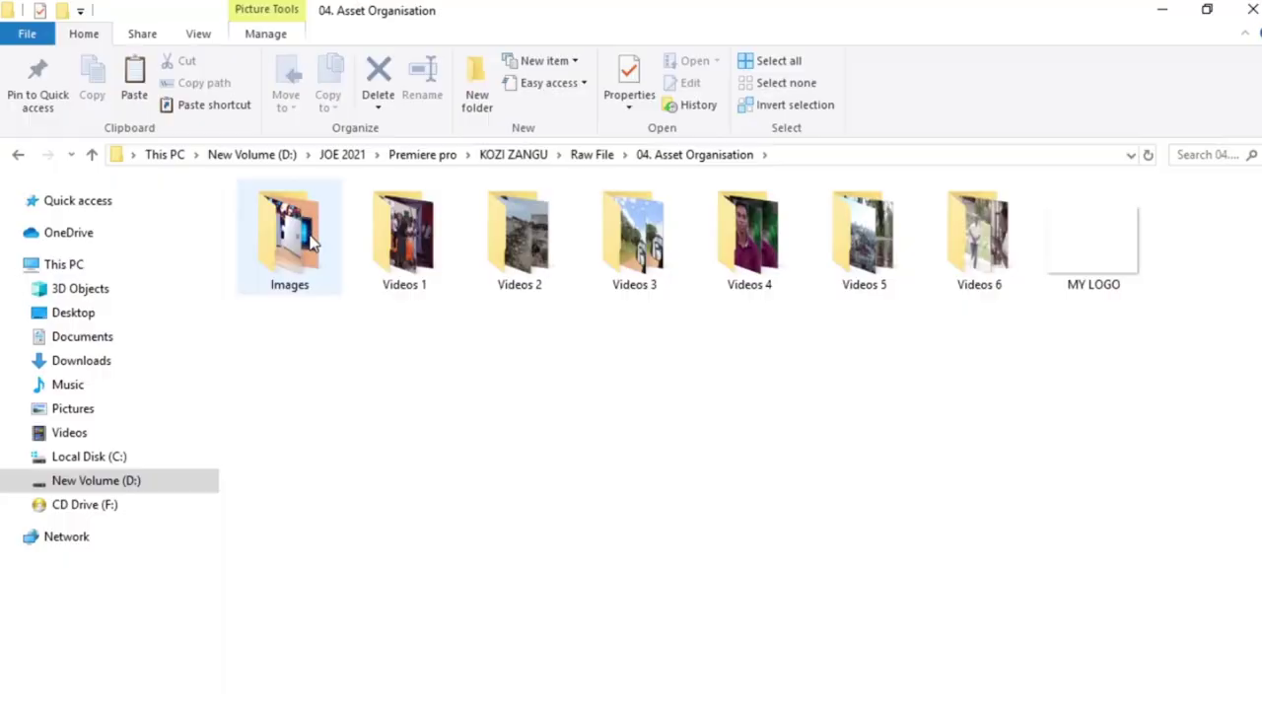
{"action": "double_click", "coordinate": [749, 236]}
{"action": "left_click", "coordinate": [18, 154]}
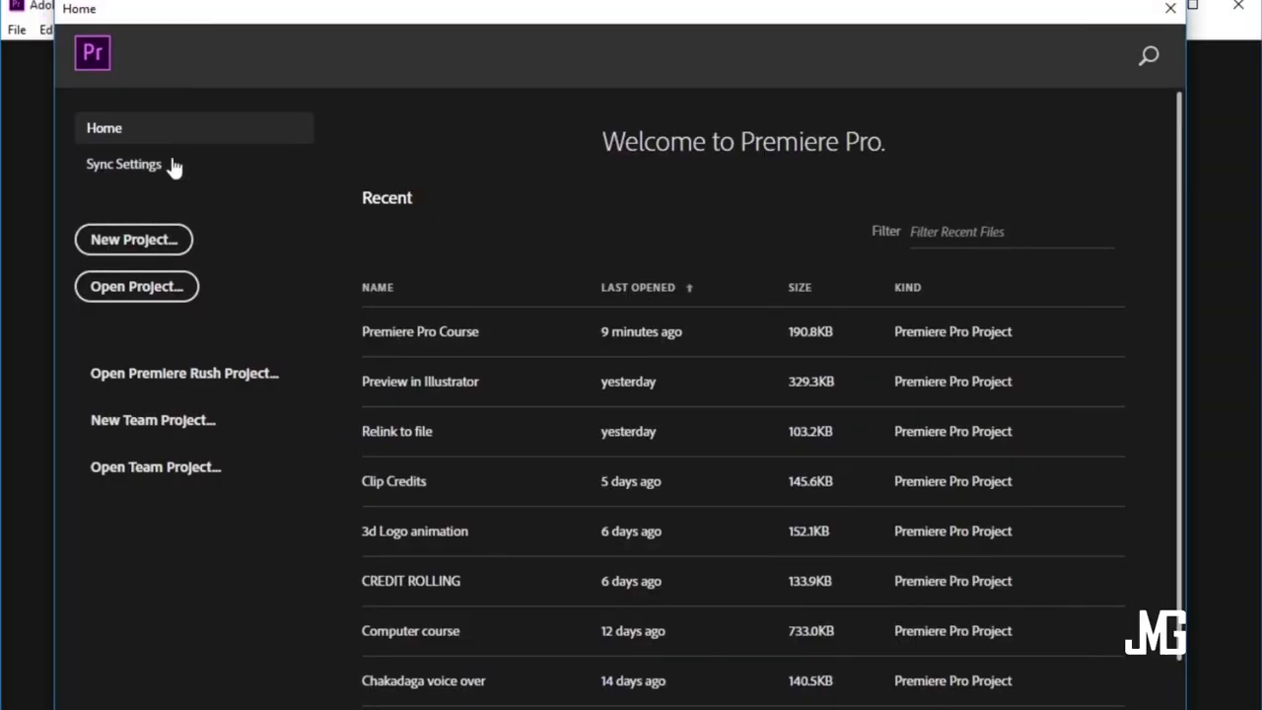